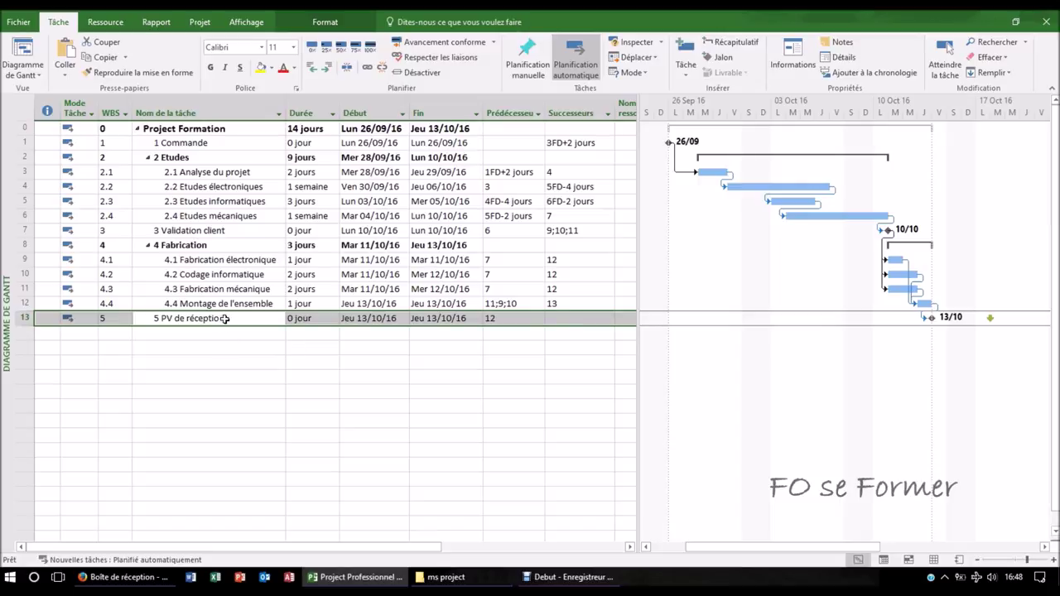
- Clear the Échéance date in the advanced details of the PV de réception milestone
double_click(225, 318)
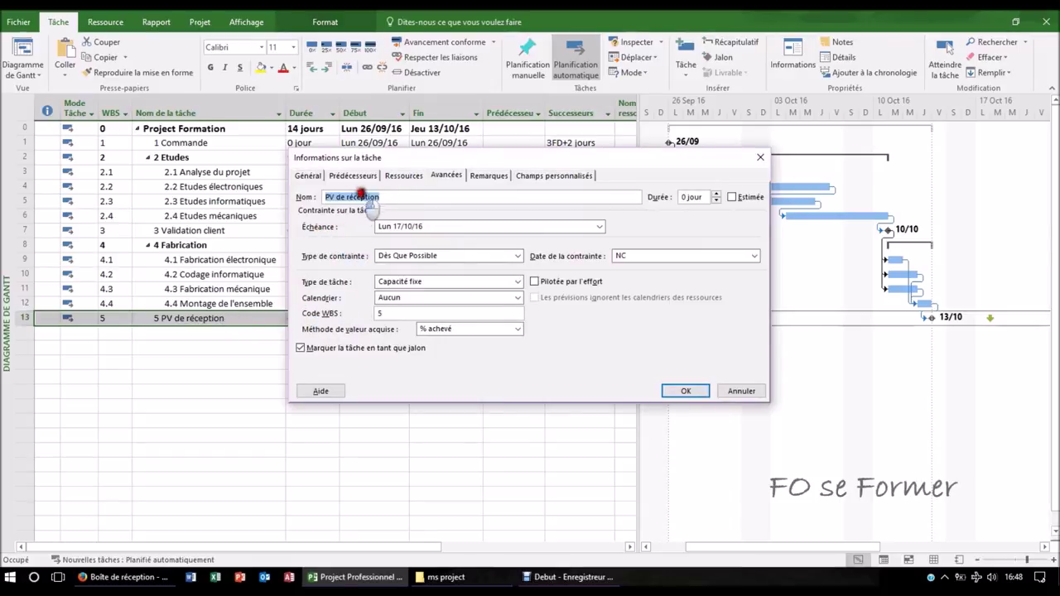
click(445, 175)
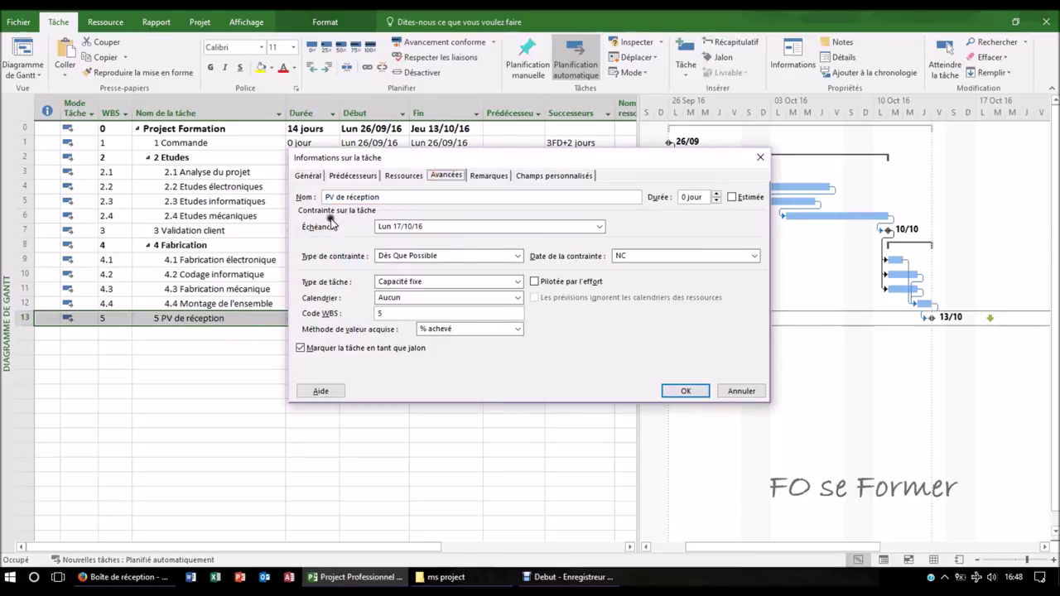
double_click(427, 226)
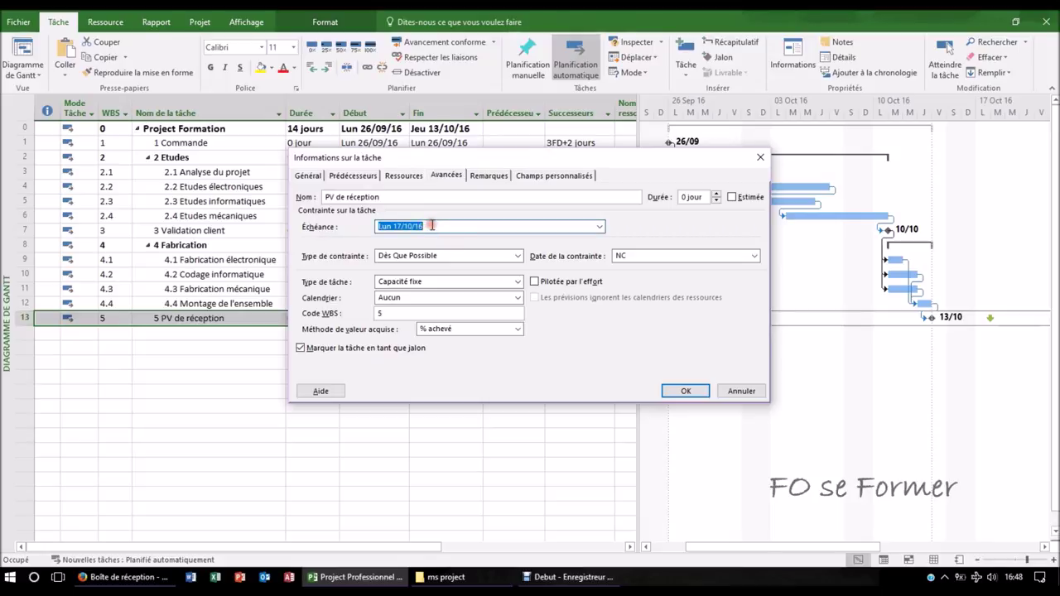
key(BackSpace)
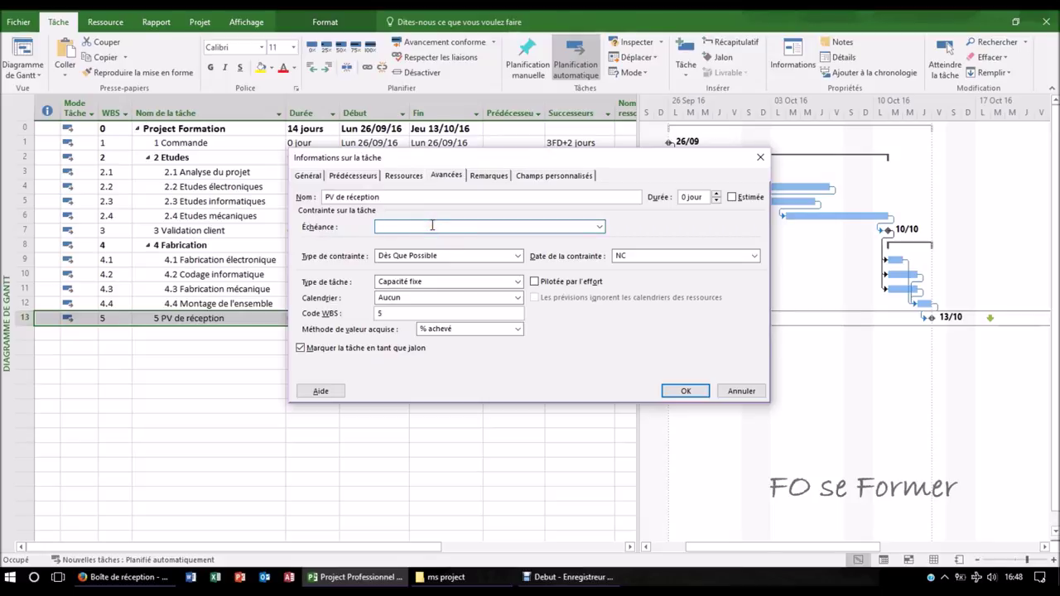
click(674, 390)
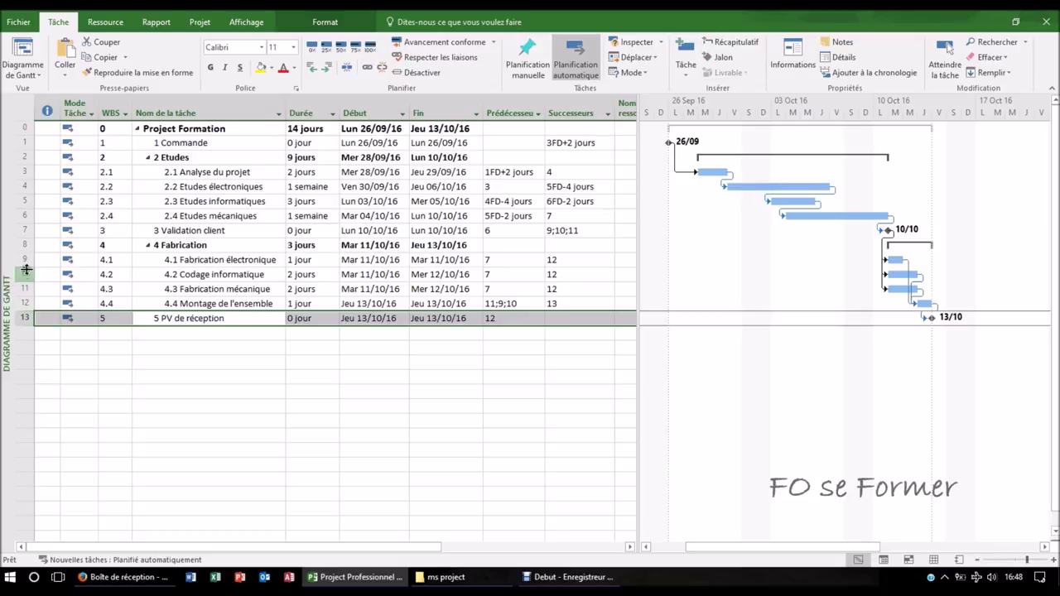
- Switch the view to the Tableau des ressources sheet
right_click(7, 318)
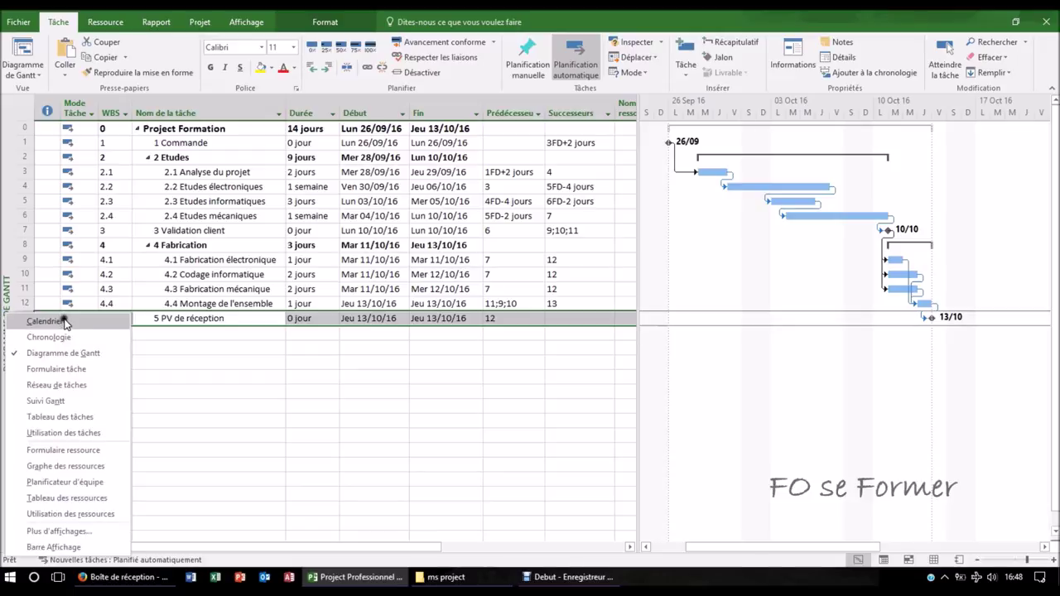
click(62, 499)
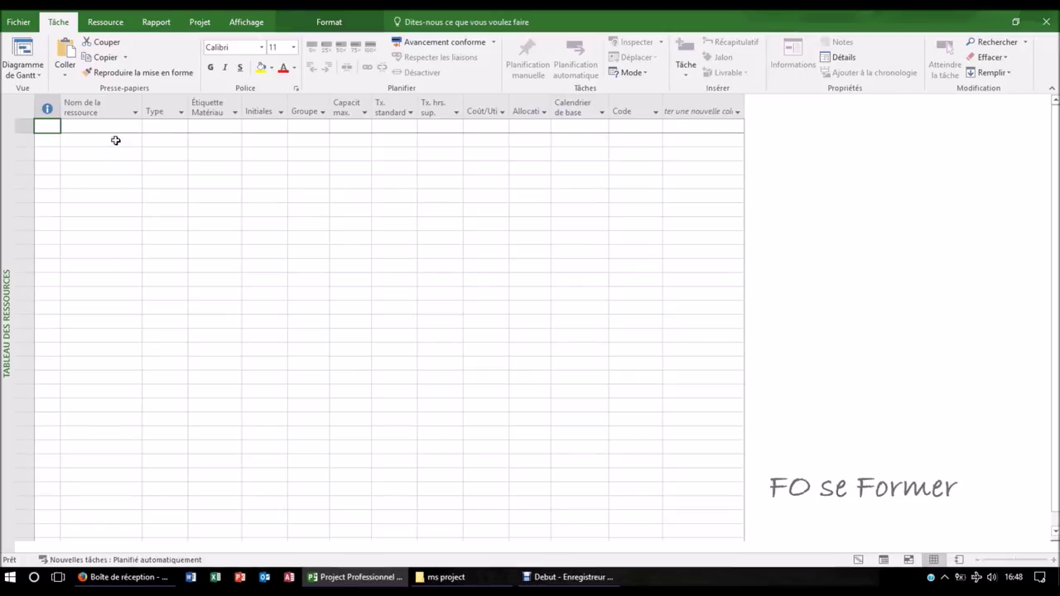
- Enter the first person's full name in row 1 of the resource sheet
click(97, 128)
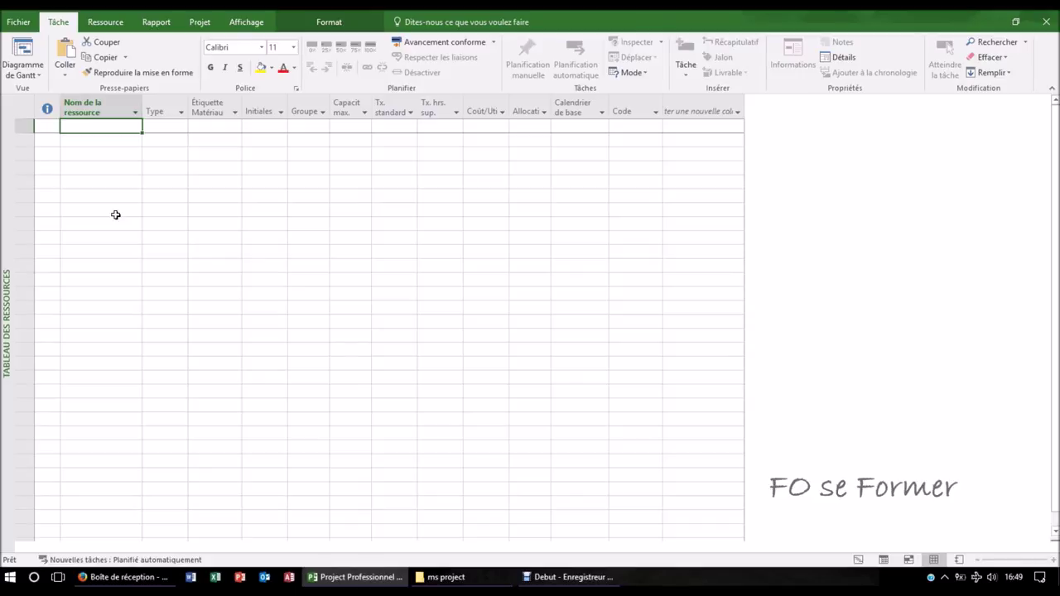
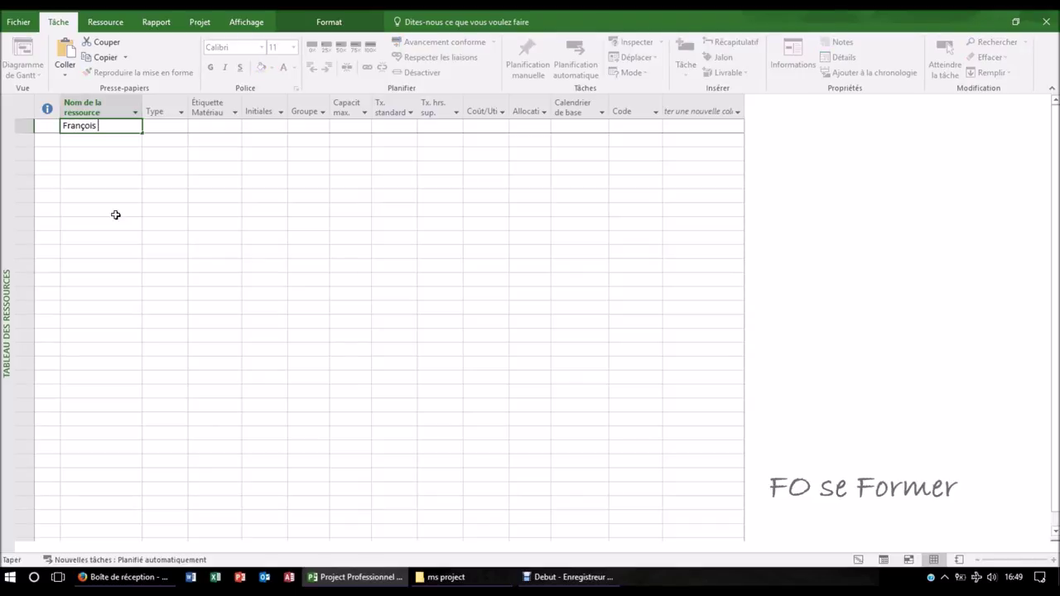
key(Tab)
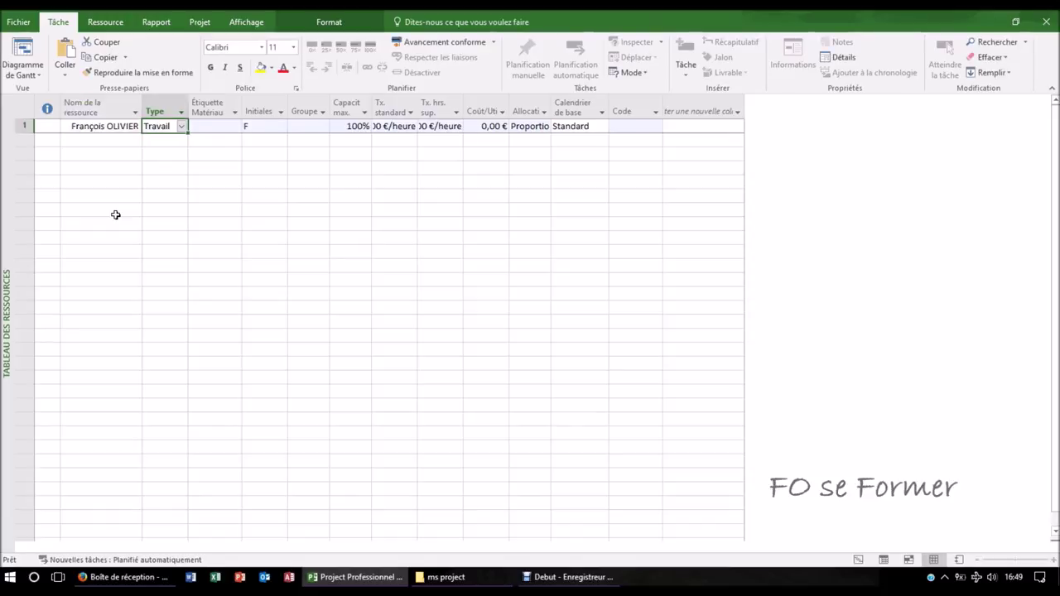
- Show the Type choices (Travail, Consommable, Coût) for the row 1 resource
click(182, 126)
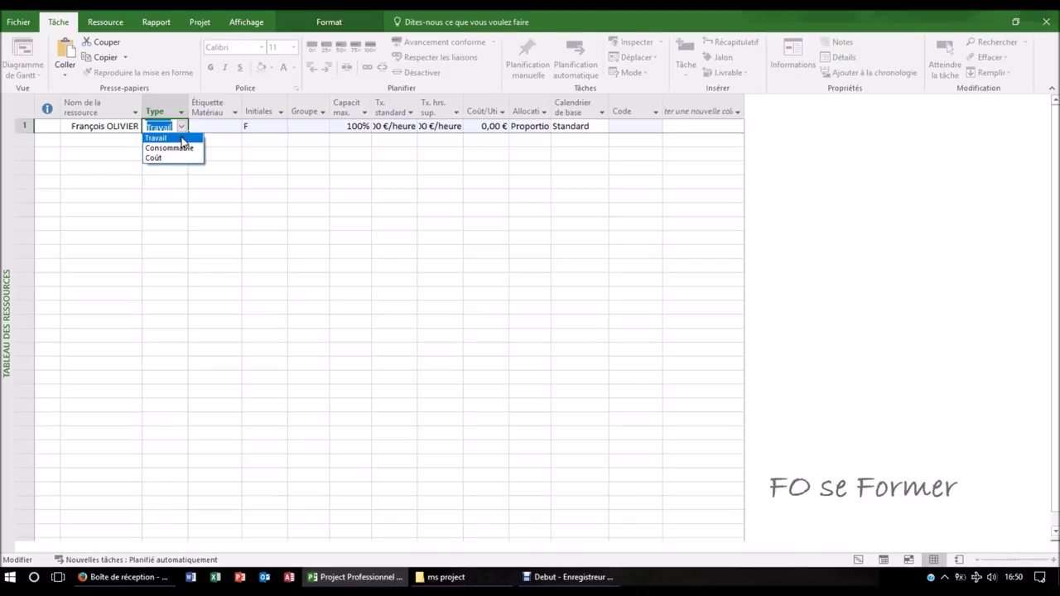
- Keep the first resource as Travail, with initials FO and group Electronicien
click(180, 138)
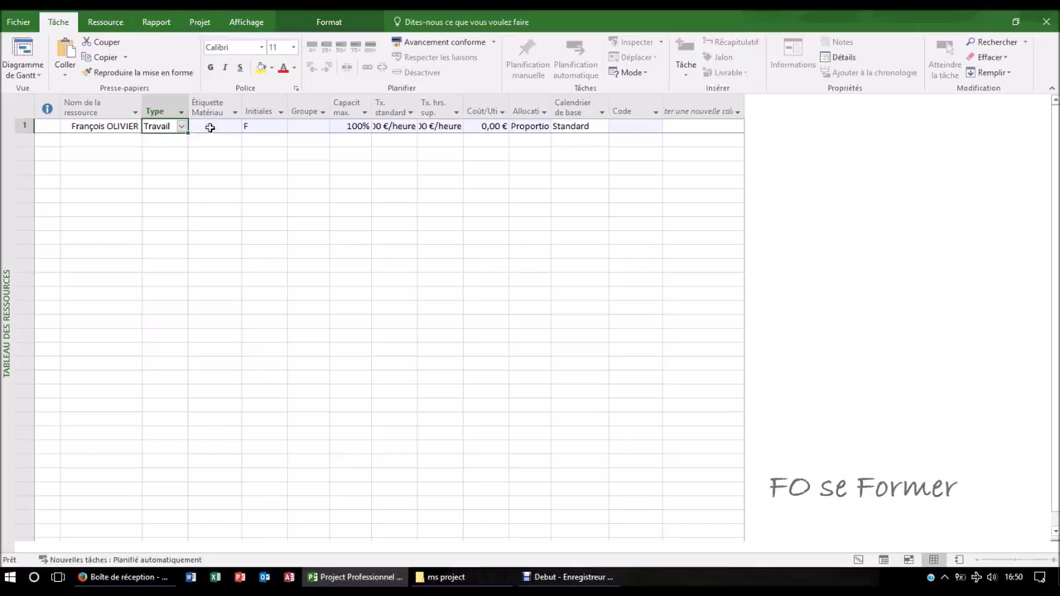
click(209, 126)
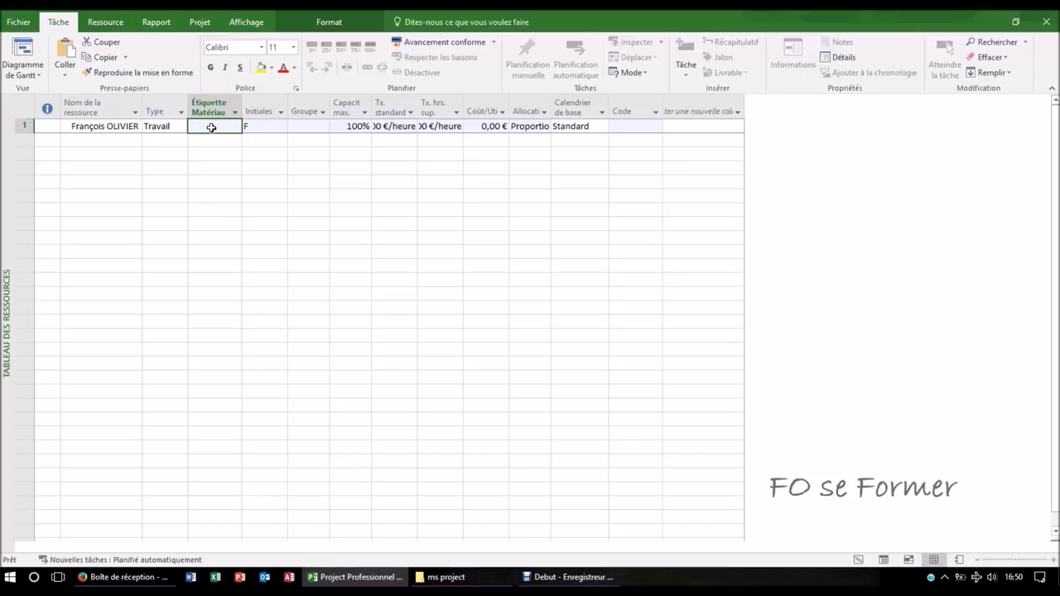
click(252, 125)
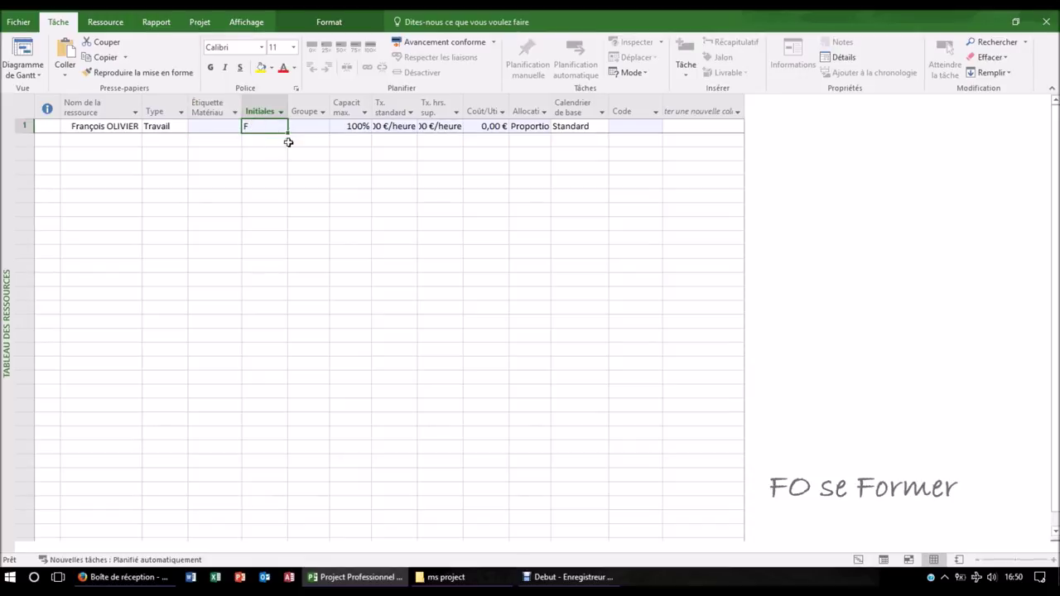
text(FO)
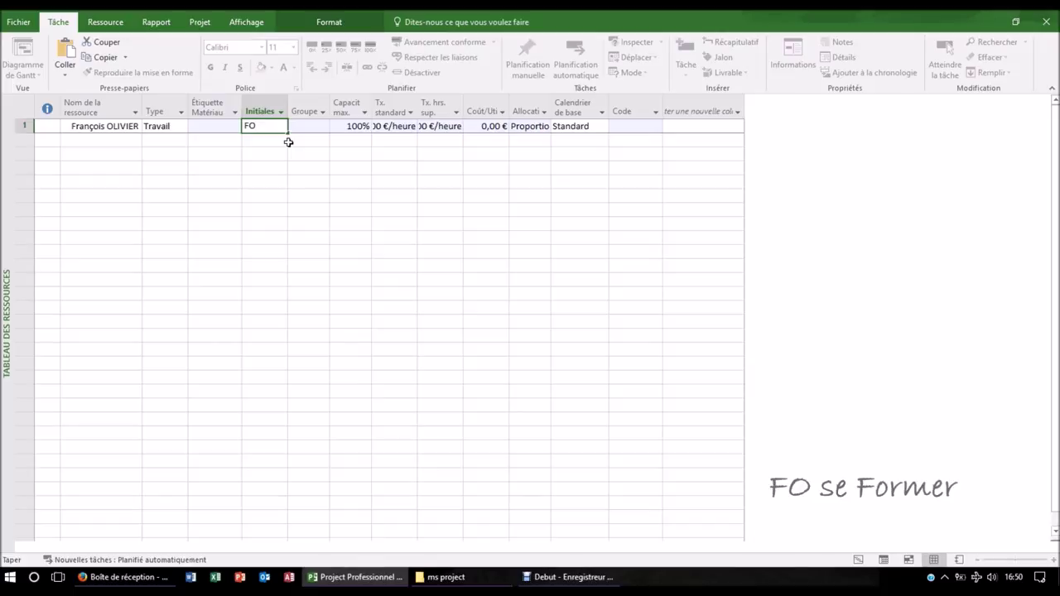
key(Tab)
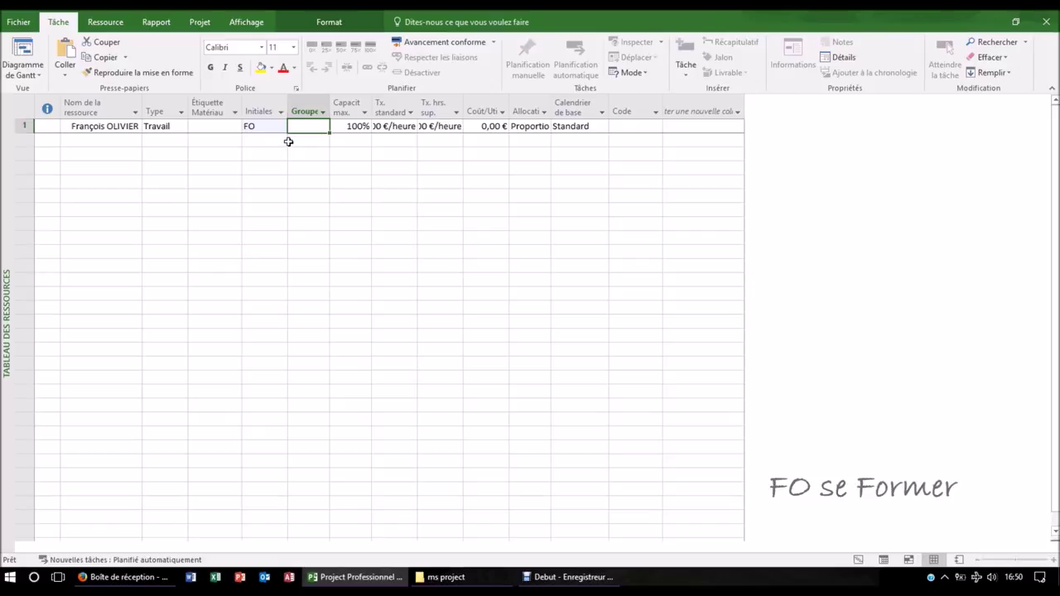
text(Electronicien)
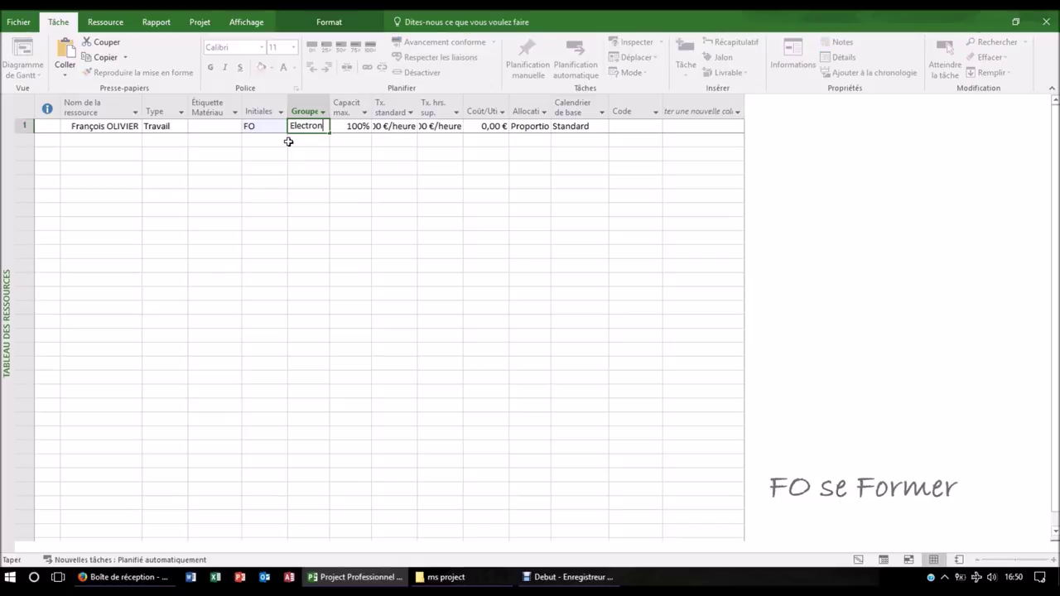
key(Tab)
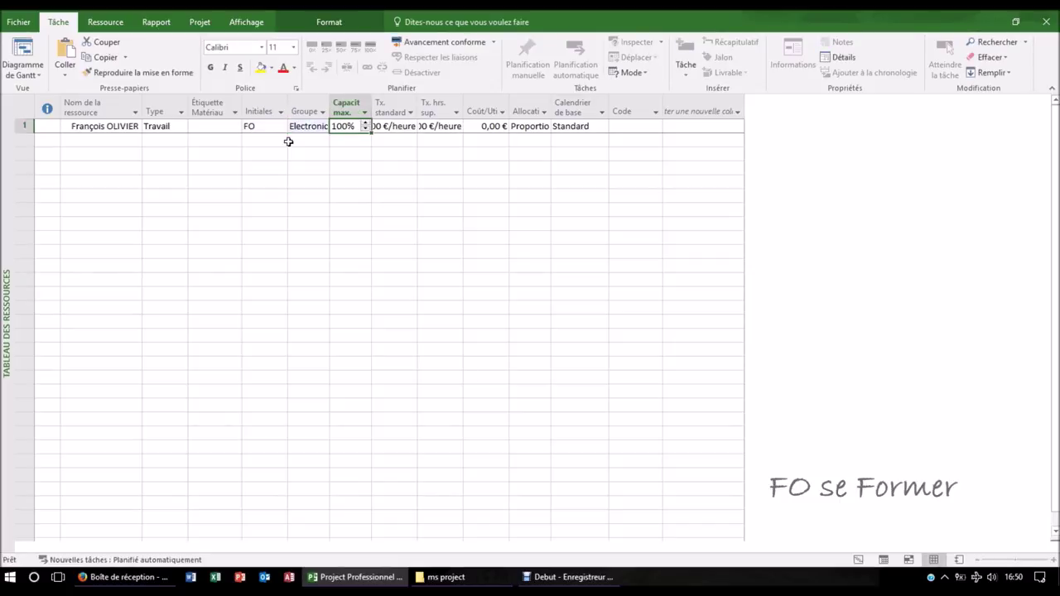
- Give the first resource a 2 000,00 €/mois standard rate, widening the Groupe and rate columns
double_click(330, 107)
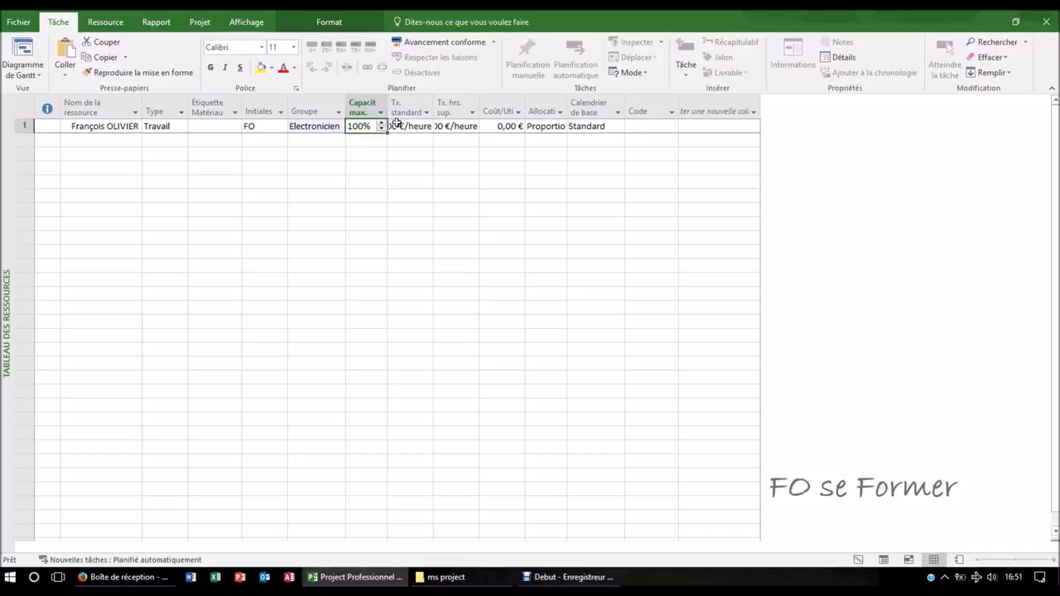
drag(435, 102, 455, 103)
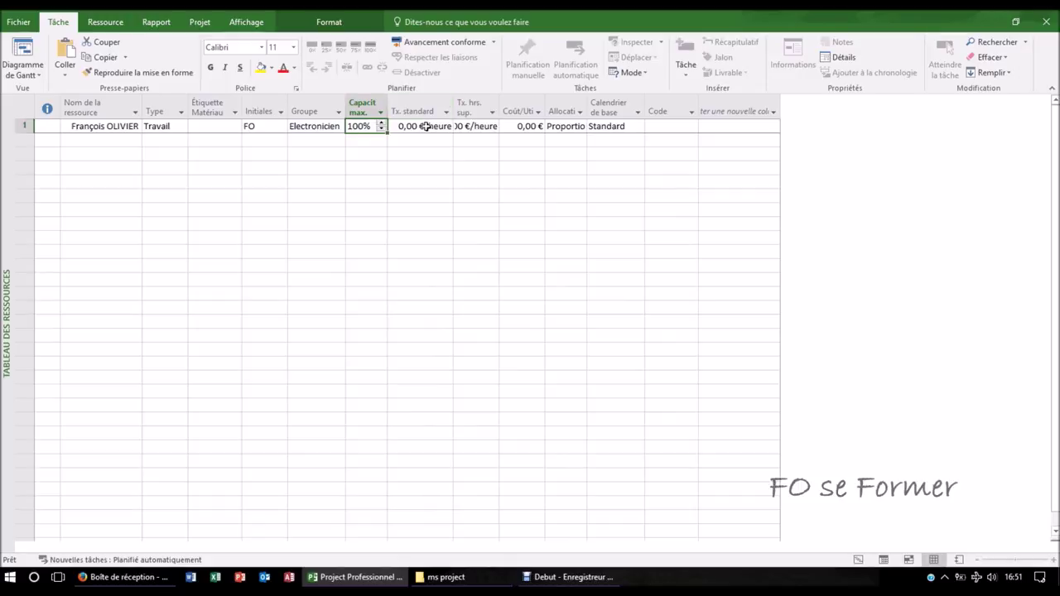
click(427, 126)
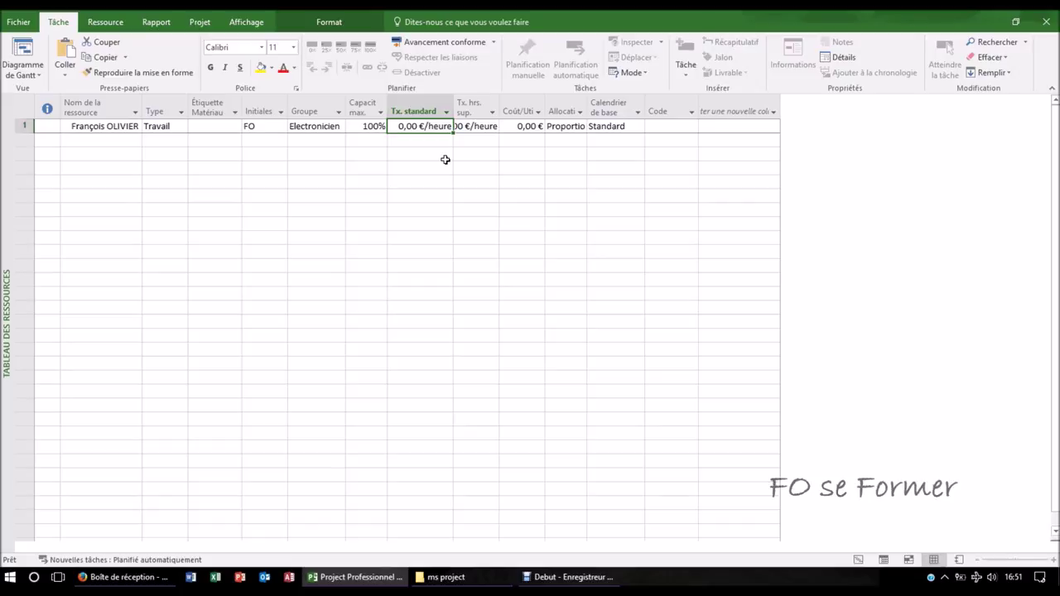
text(200)
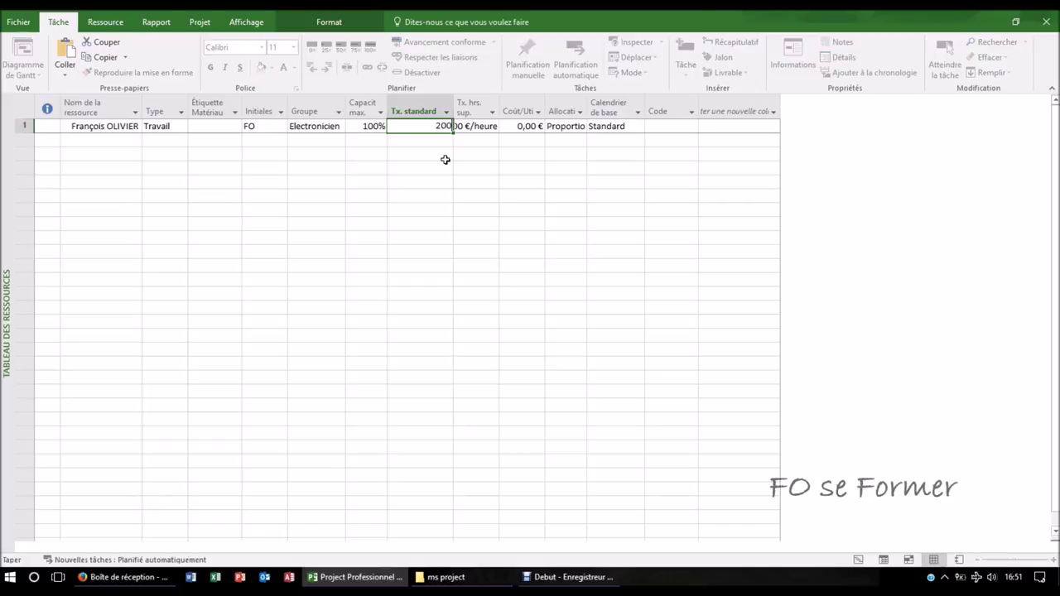
text(0/mois)
key(Return)
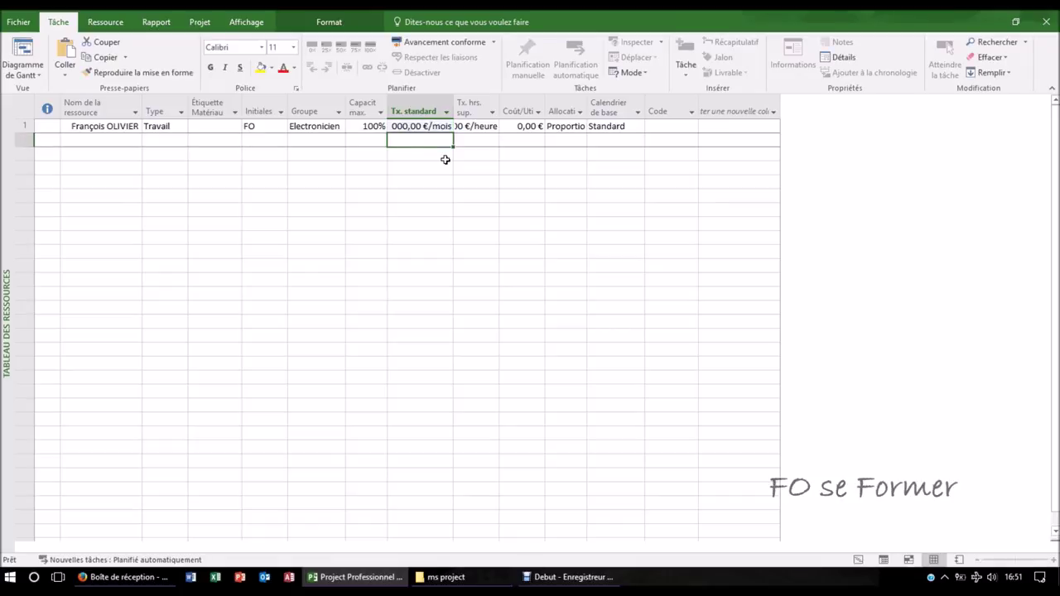
double_click(454, 110)
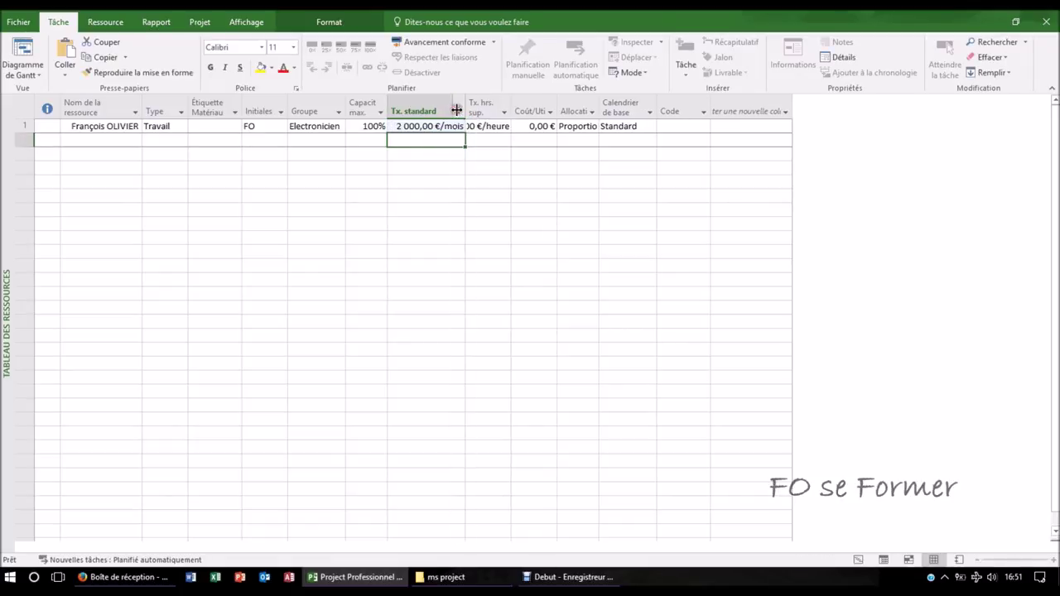
drag(511, 110, 528, 107)
click(510, 125)
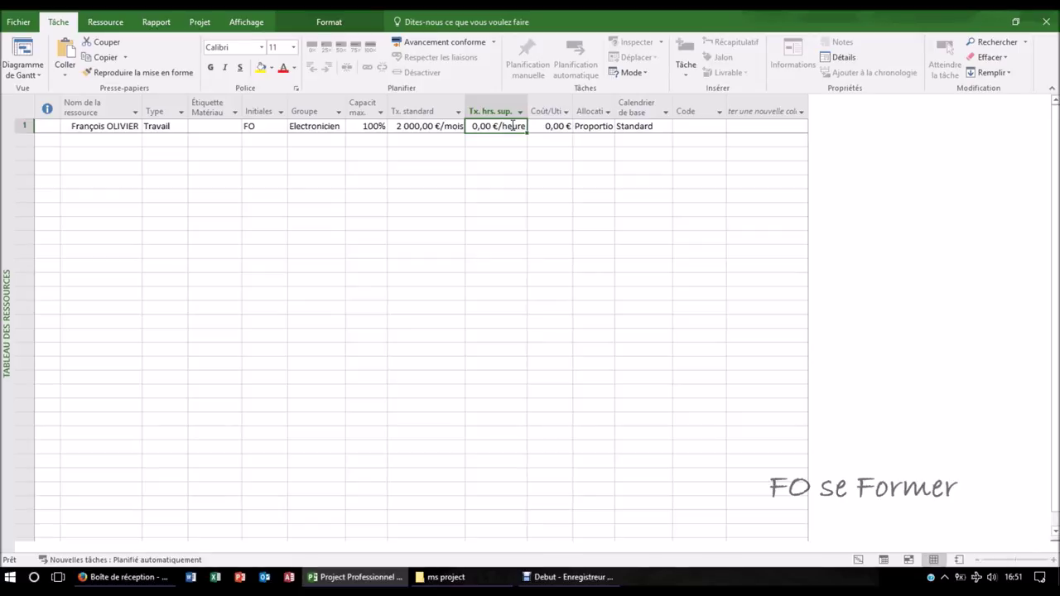
- Set the overtime rate to 2 000,00 €/mois and autofit the Tx. hrs. sup. and Coût/Utilisation columns
text(2 000,00 €/)
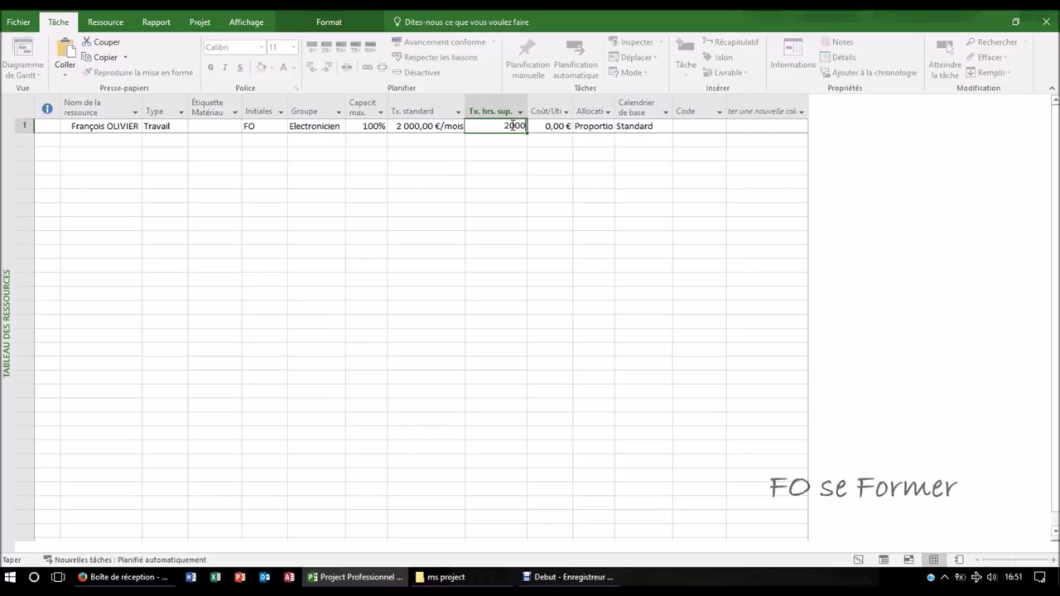
text(mois)
key(Tab)
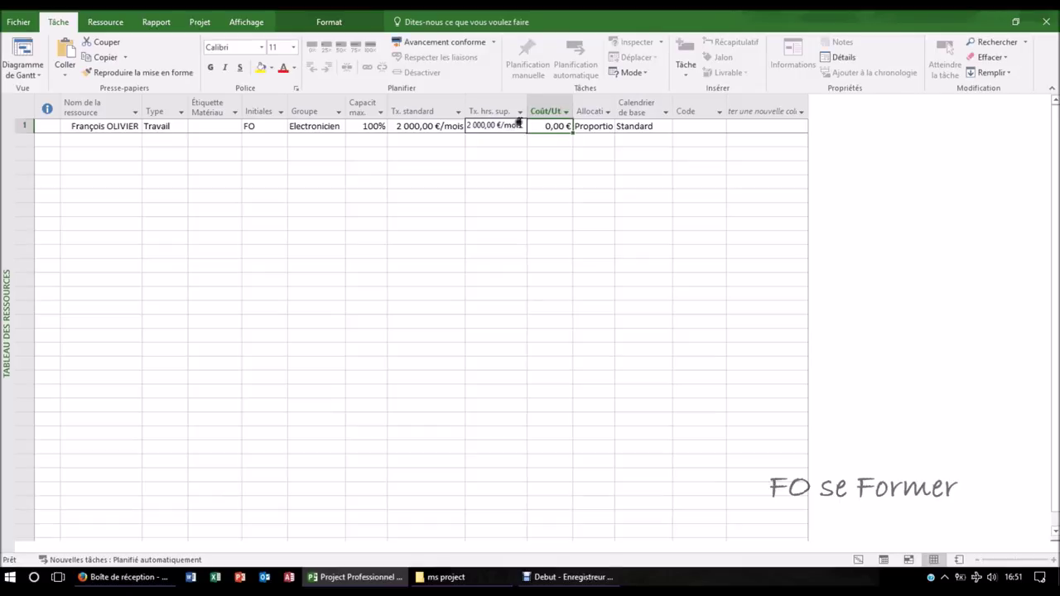
double_click(528, 109)
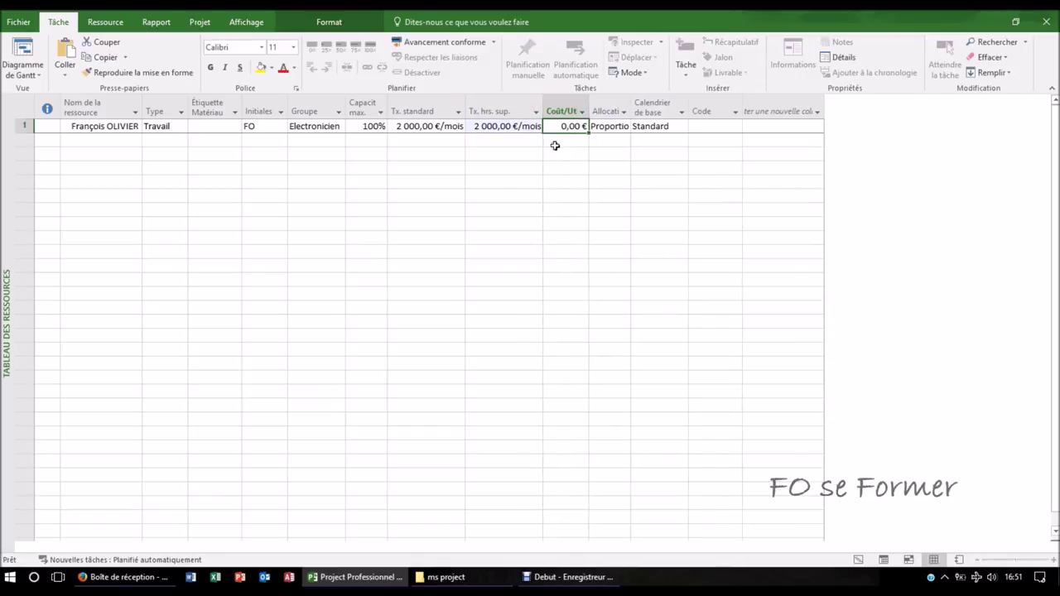
double_click(588, 108)
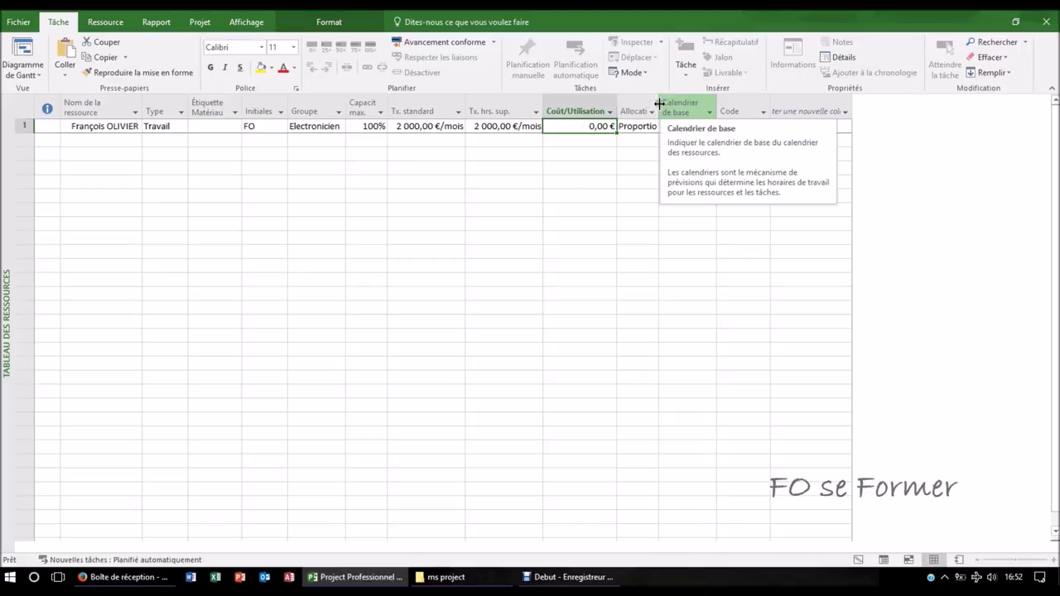
- Autofit the Allocation column and keep Proportion as the first resource's cost allocation
double_click(659, 104)
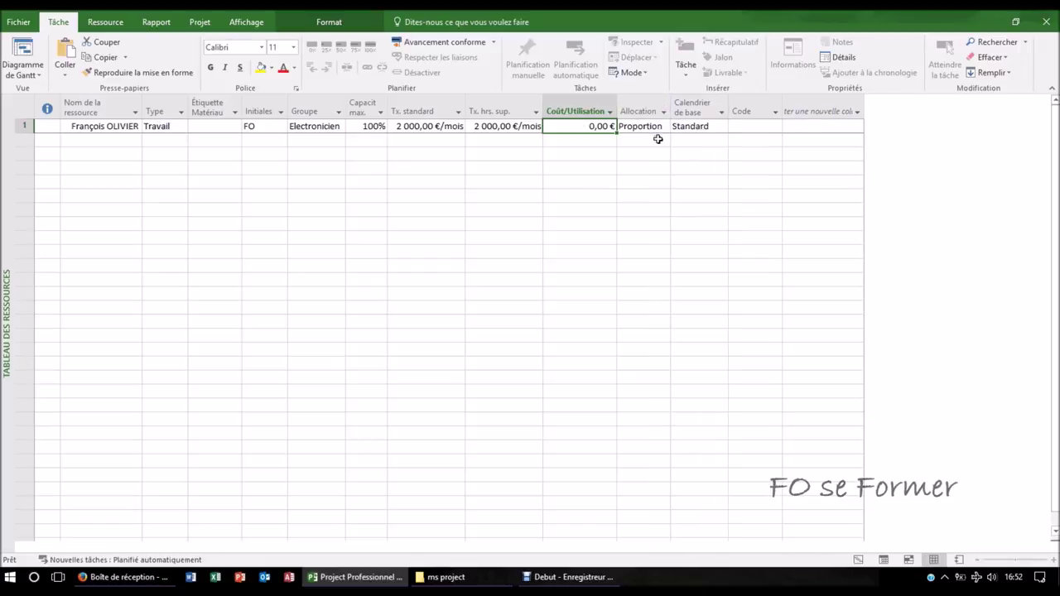
click(662, 127)
click(663, 128)
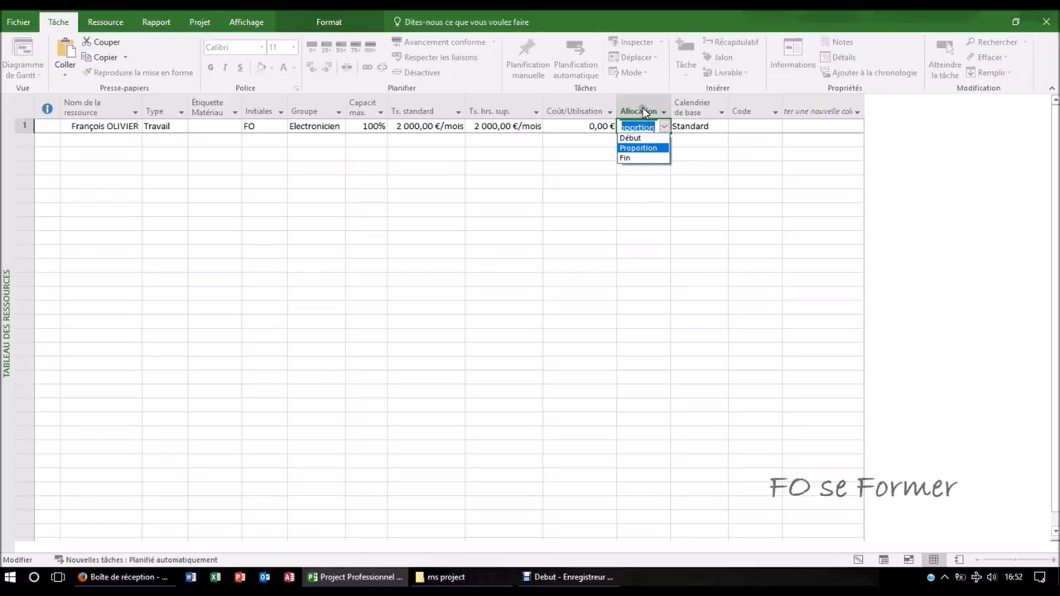
click(636, 148)
click(639, 165)
click(648, 131)
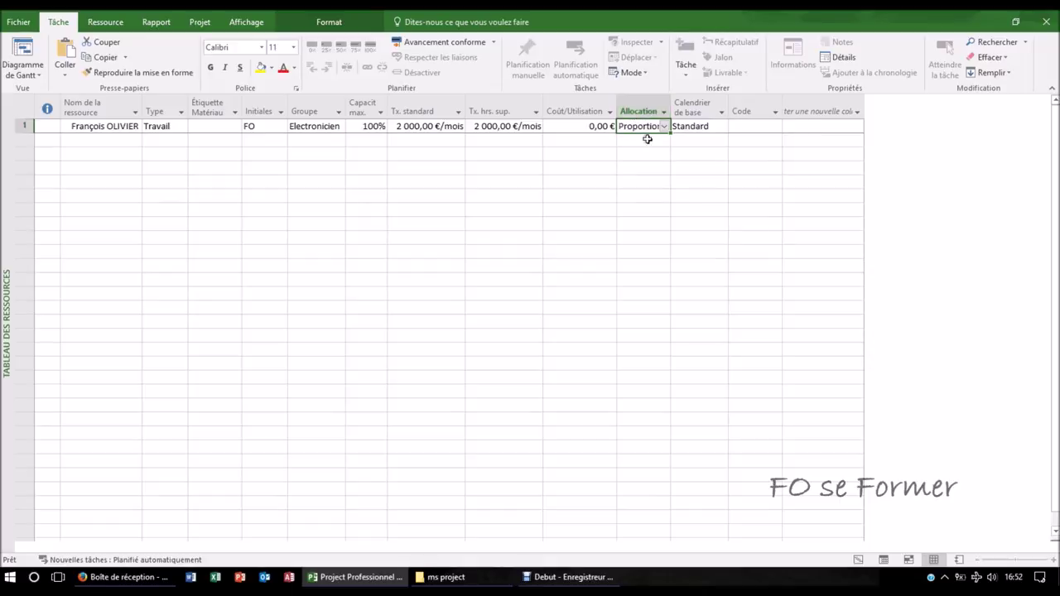
click(664, 127)
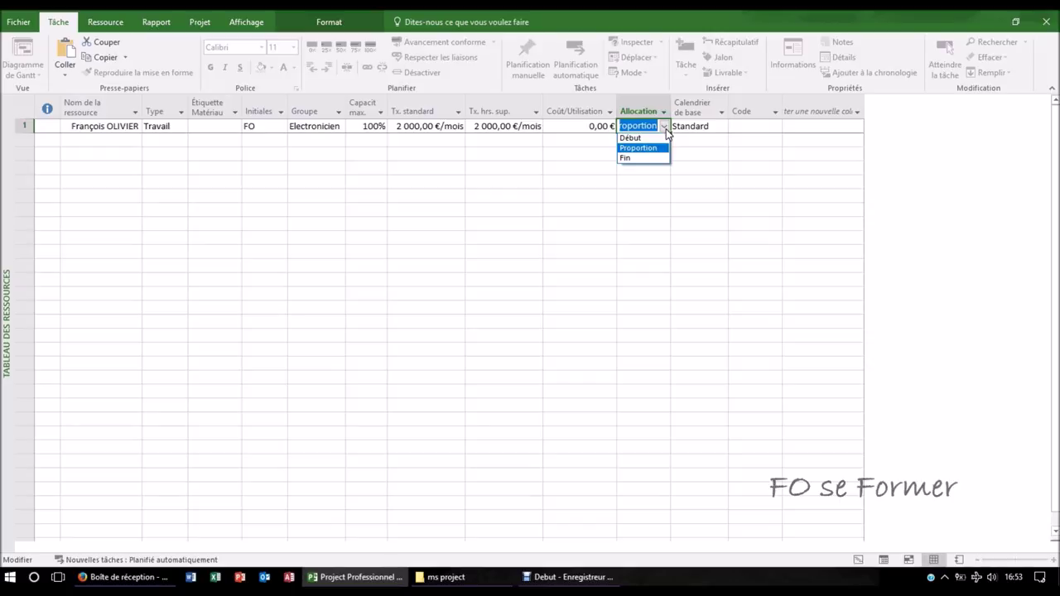
click(642, 148)
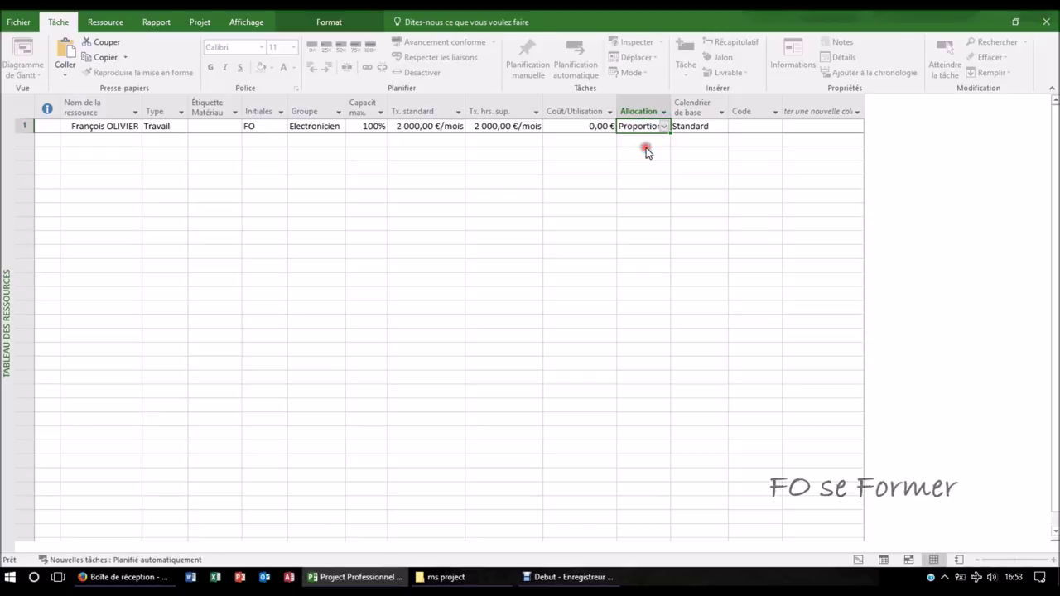
click(692, 128)
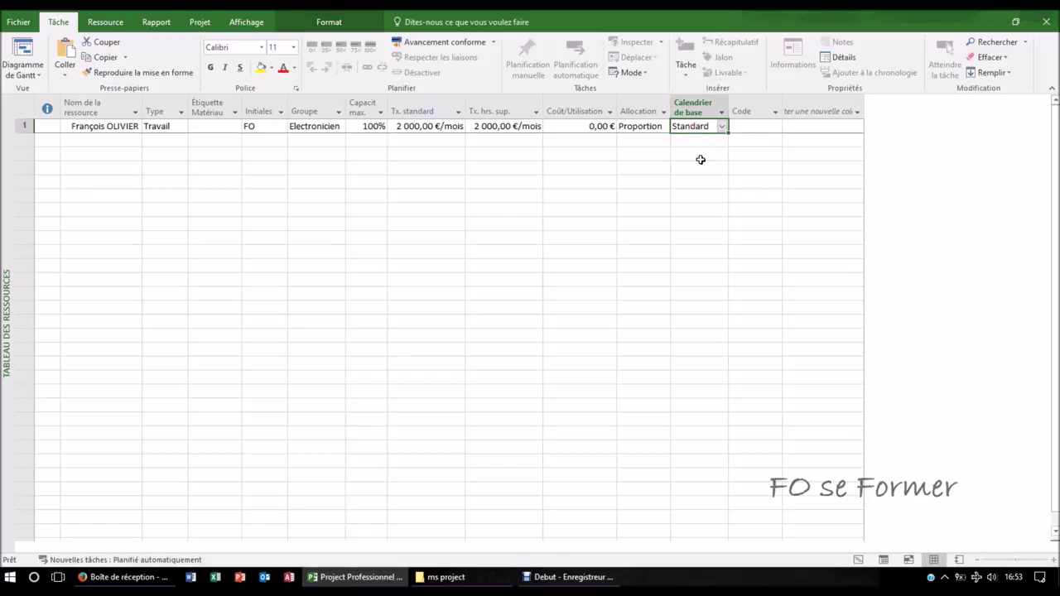
click(721, 126)
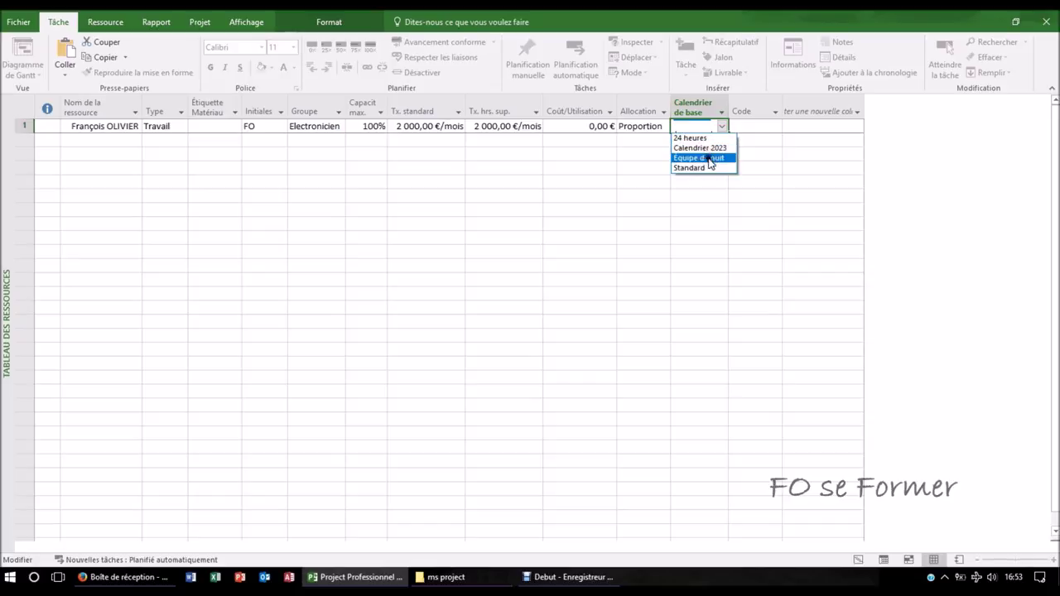
click(704, 167)
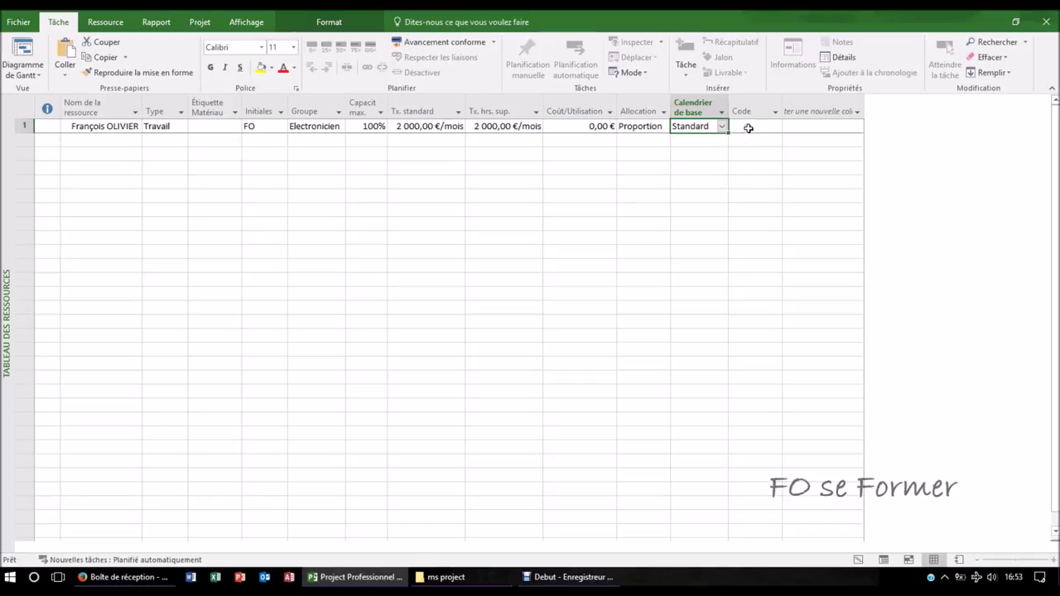
click(747, 127)
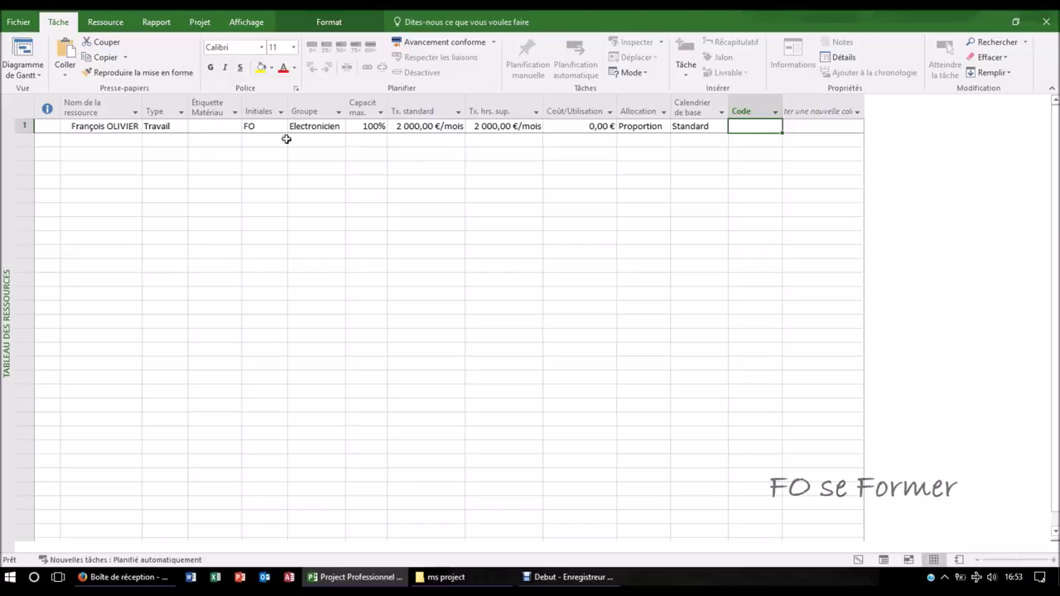
click(126, 141)
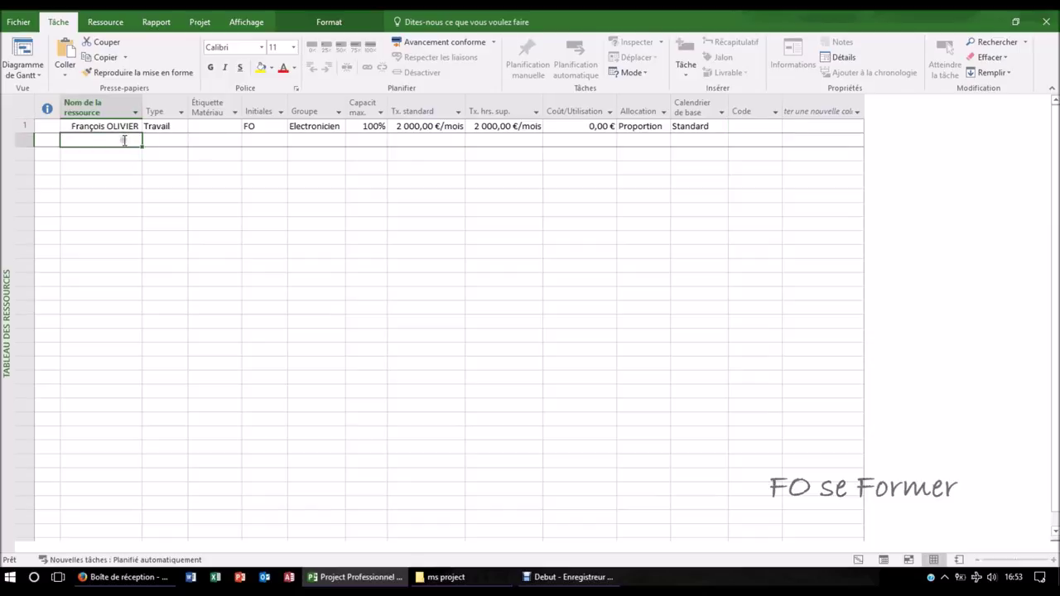
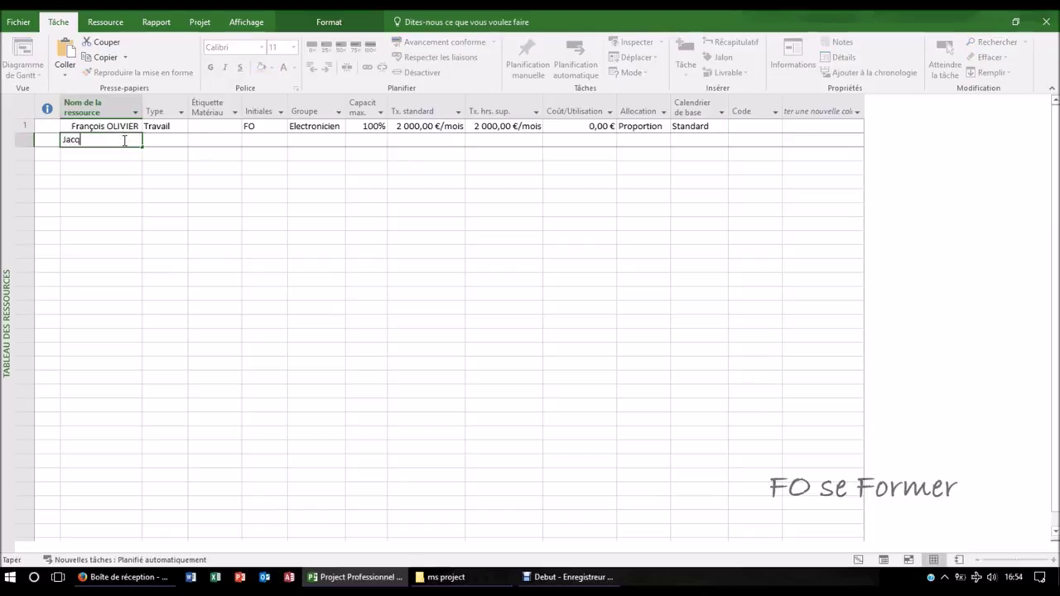
- Add the second person in row 2: initials JM, group Mécanicien, both rates 1 875,00 €/mois
key(Tab)
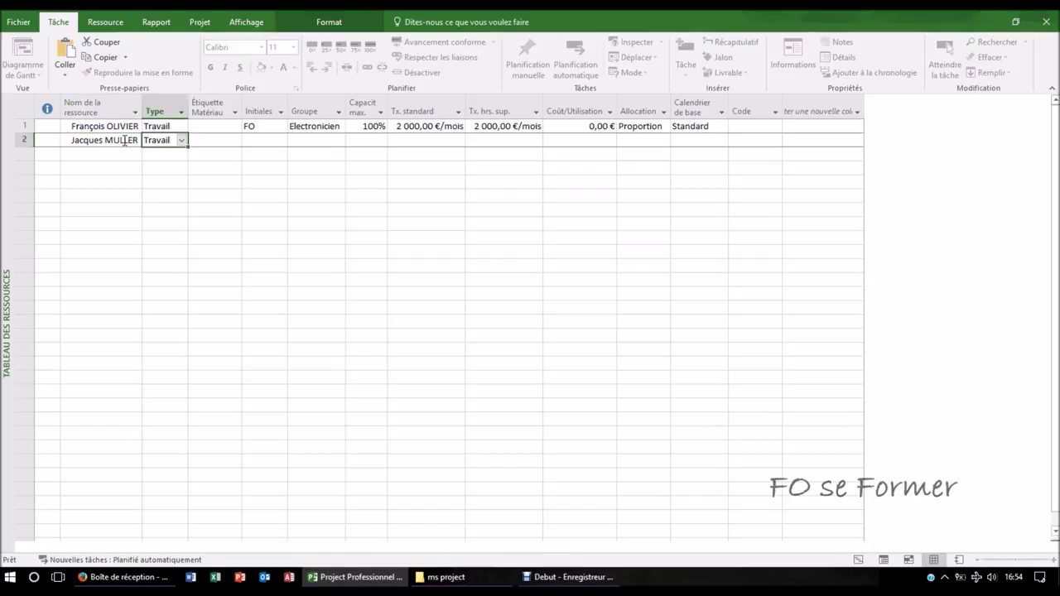
key(Tab)
key(Tab)
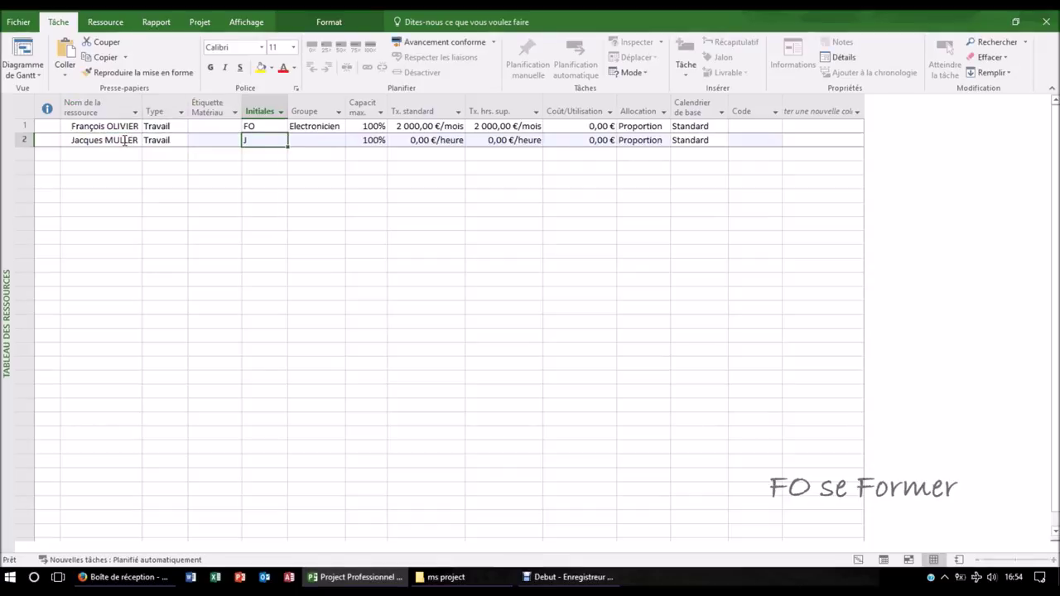
text(M)
key(Tab)
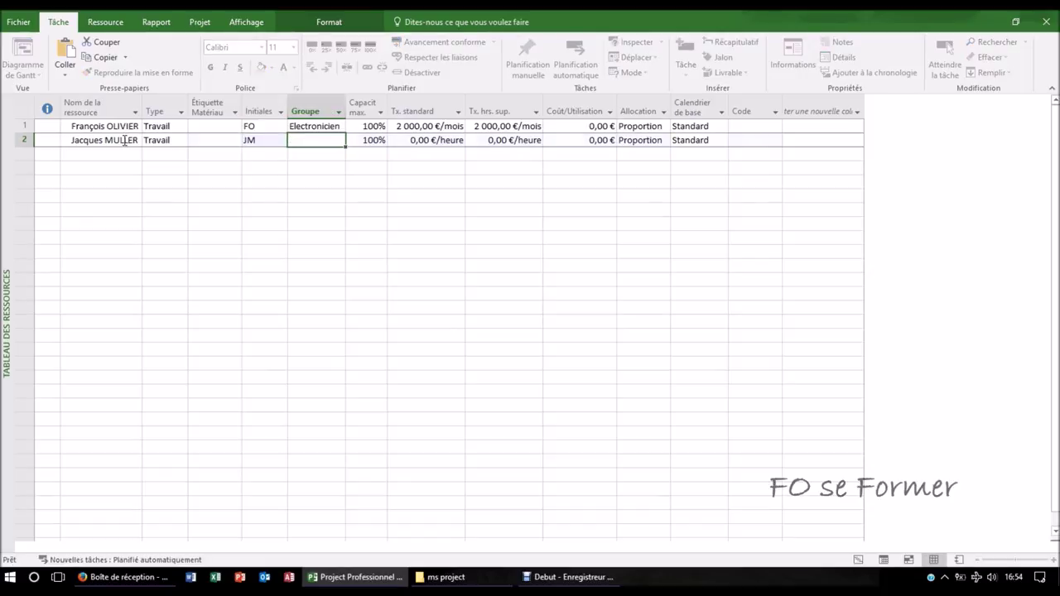
text(Mé)
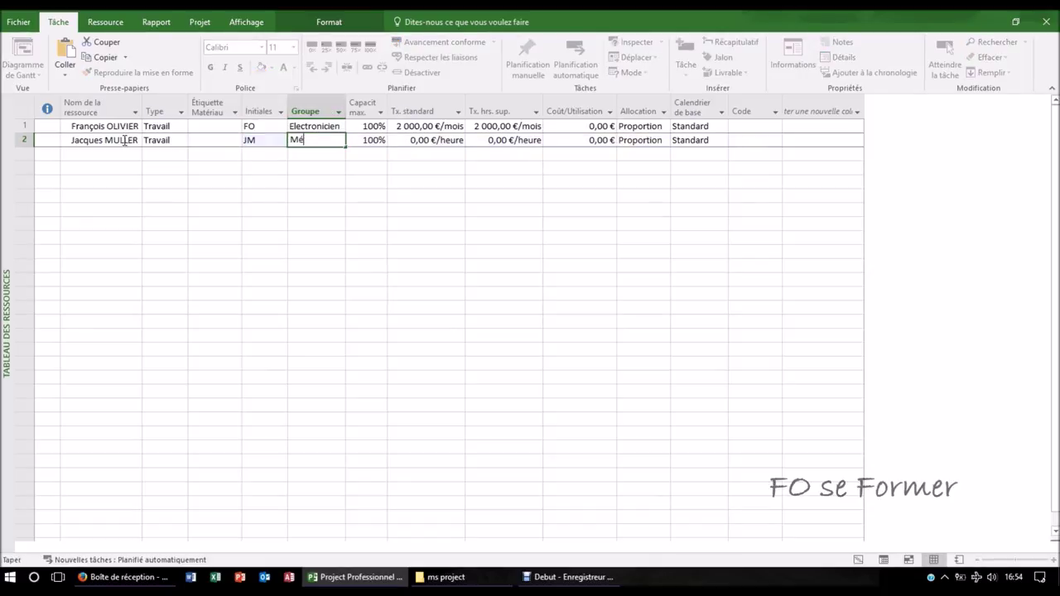
text(canicien)
key(Tab)
key(Tab)
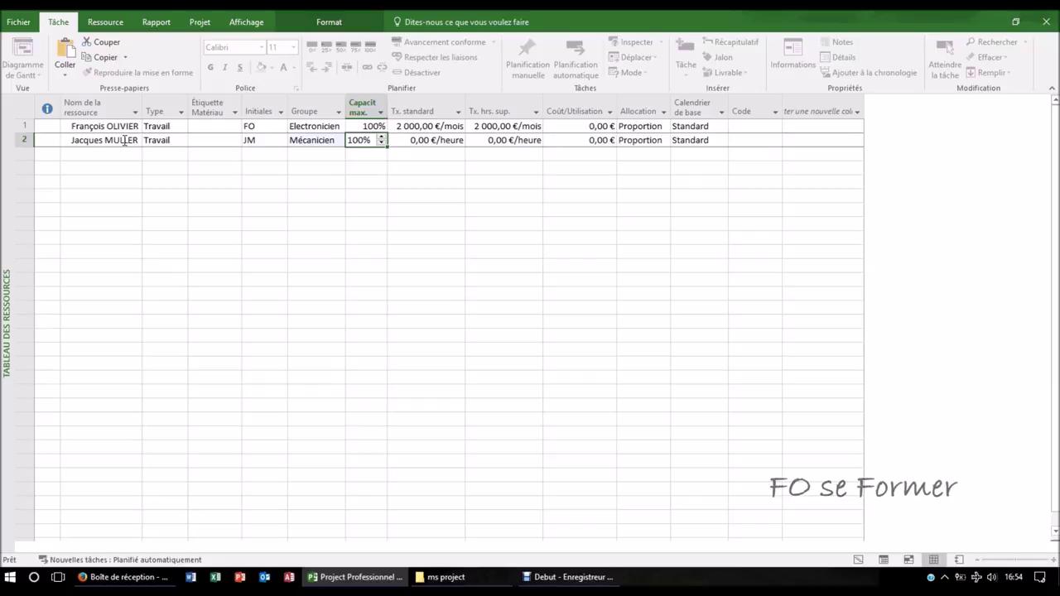
text(1 875,00 €)
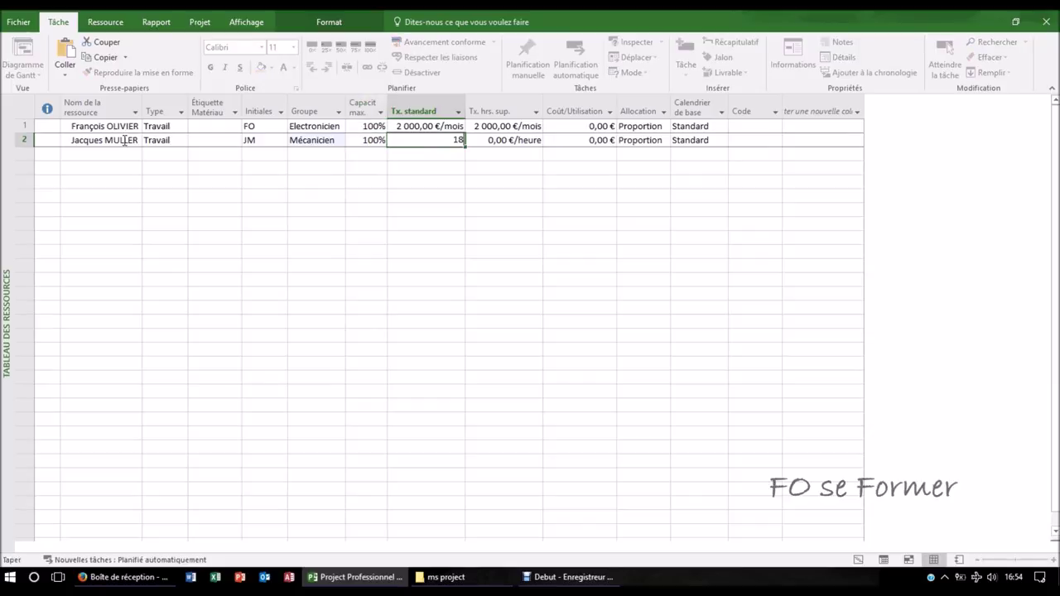
text(/mois)
key(Tab)
text(1 875,00 €/)
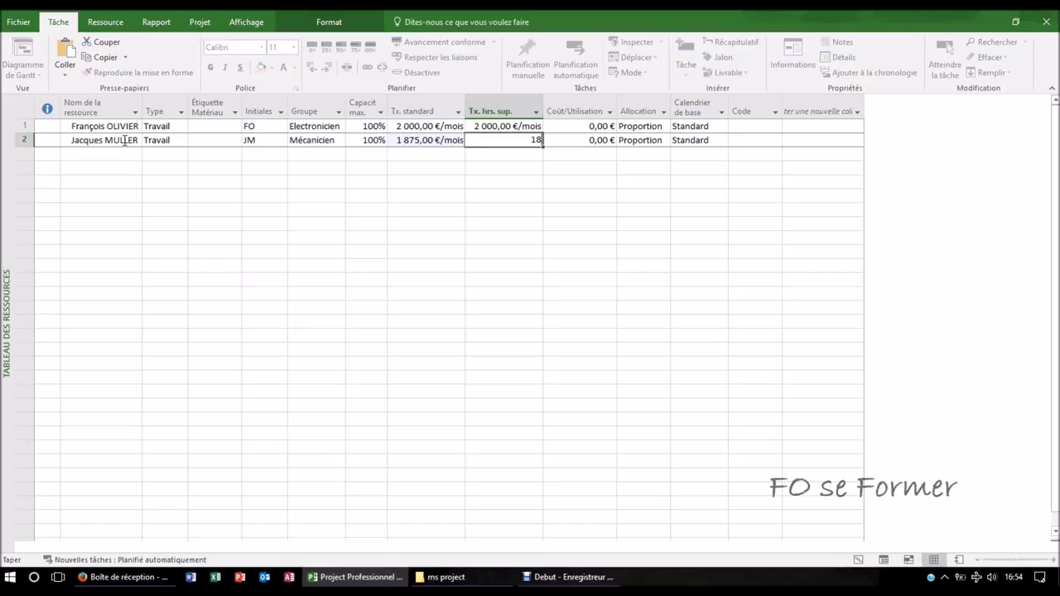
text(mois)
key(Tab)
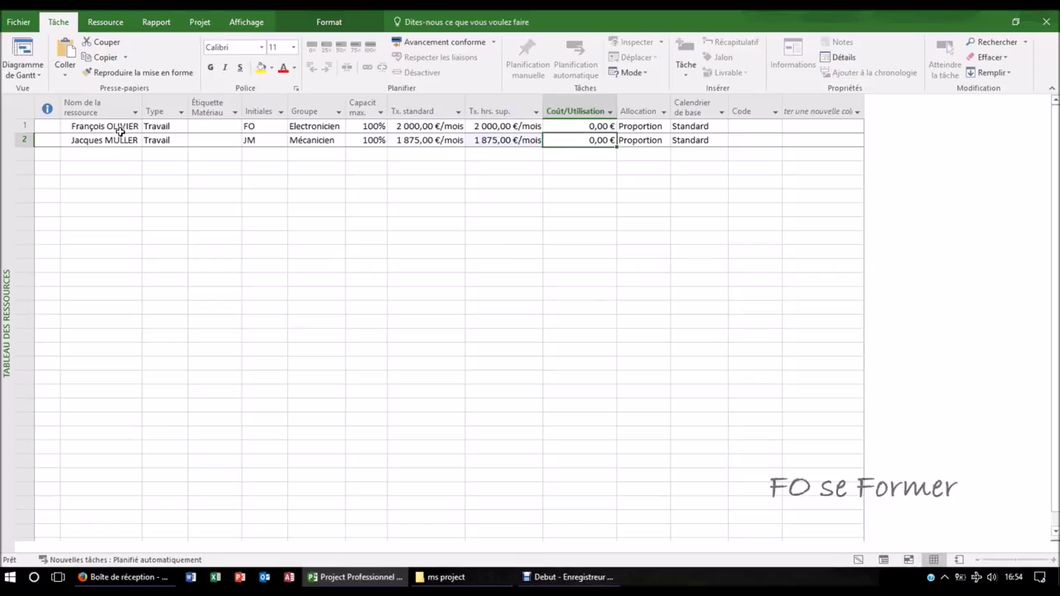
click(114, 153)
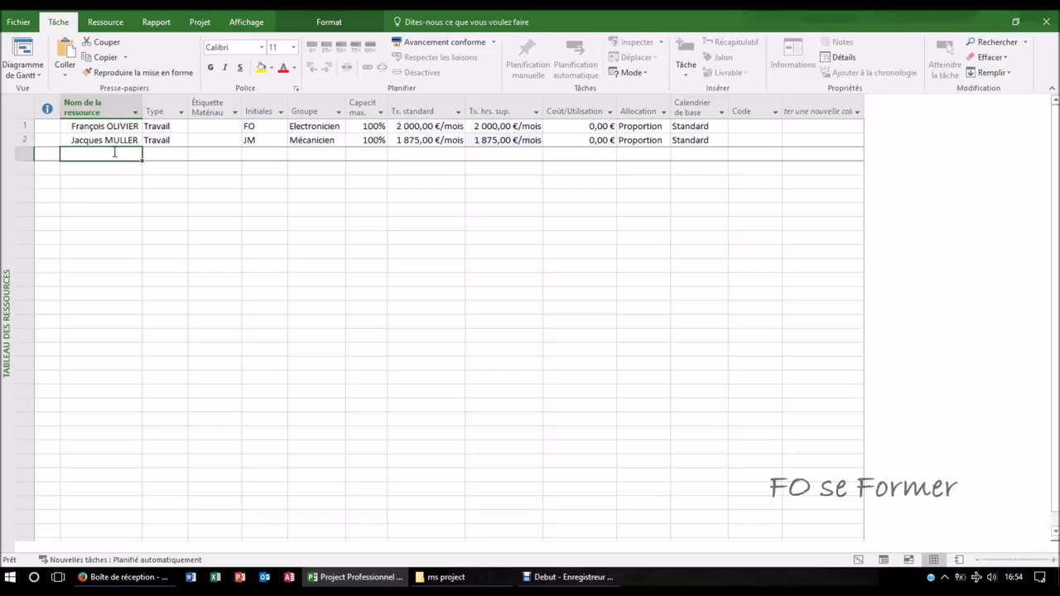
- Enter the third person's name in row 3 with initials EO and group Informaticien
key(Tab)
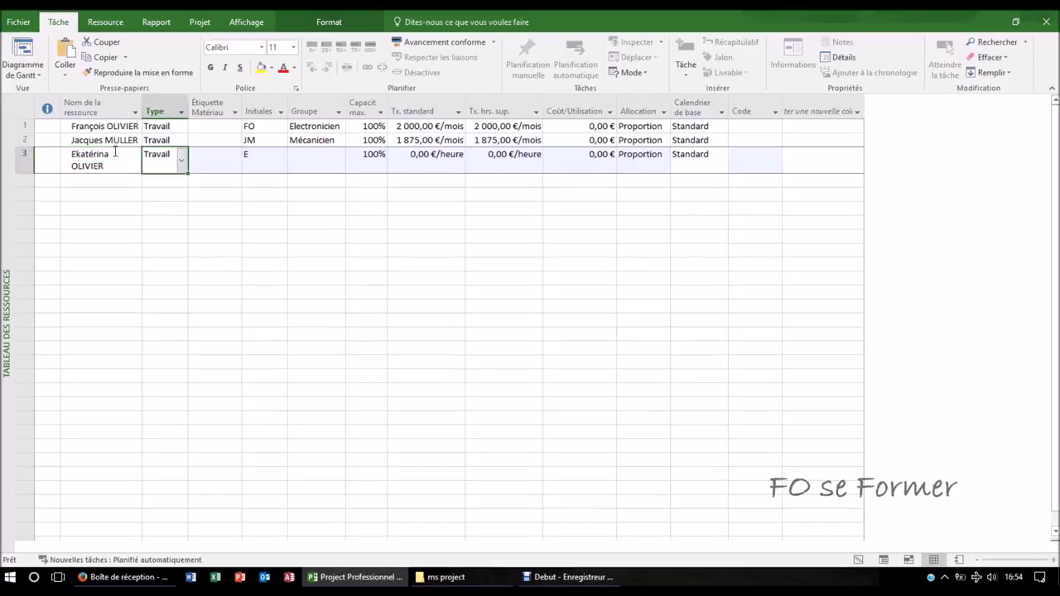
key(Tab)
key(Tab)
text(E)
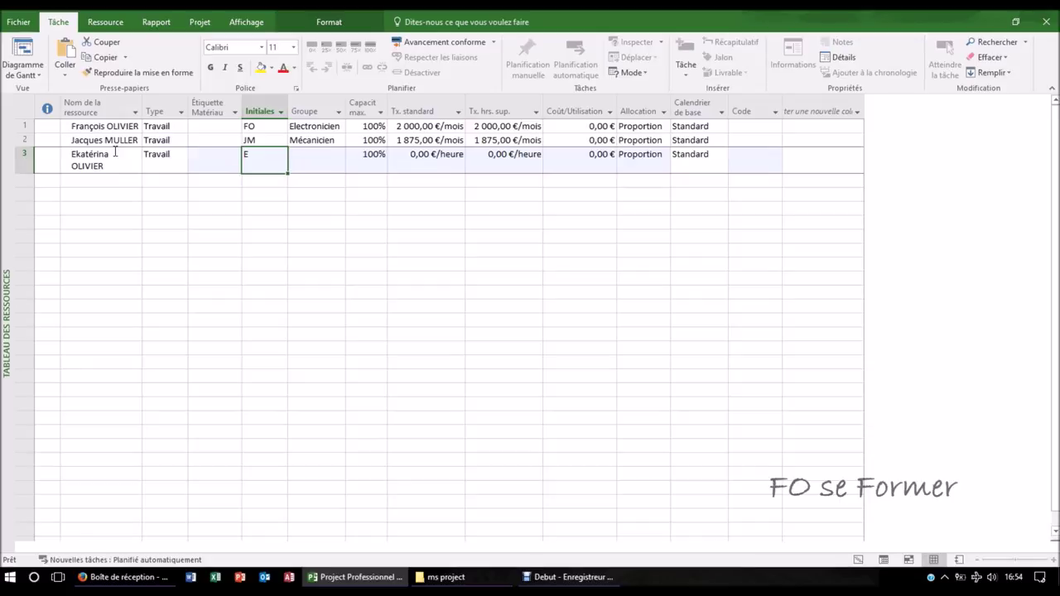
text(O)
key(Tab)
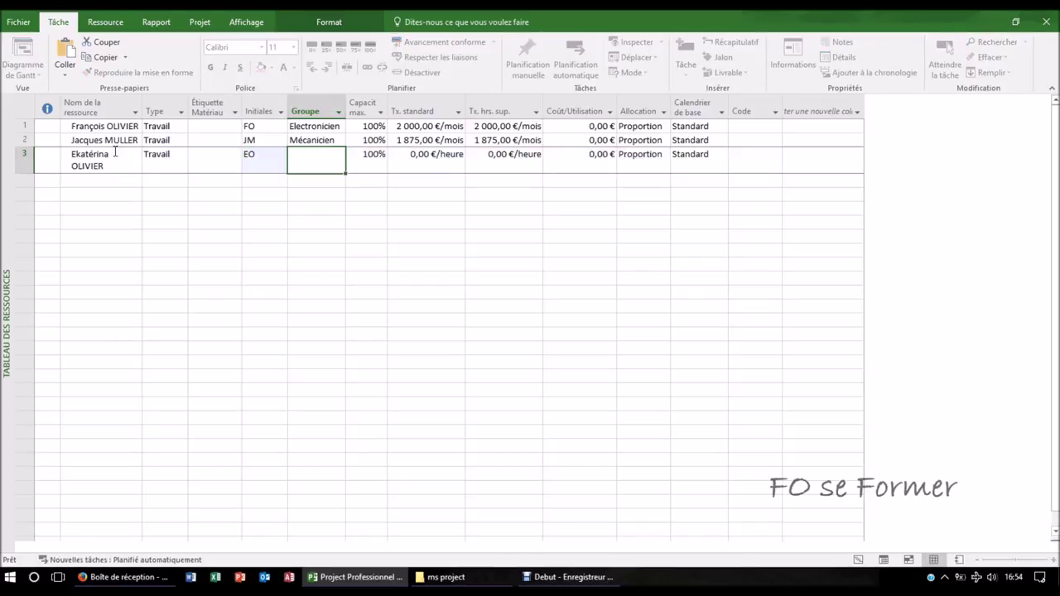
text(Informaticien)
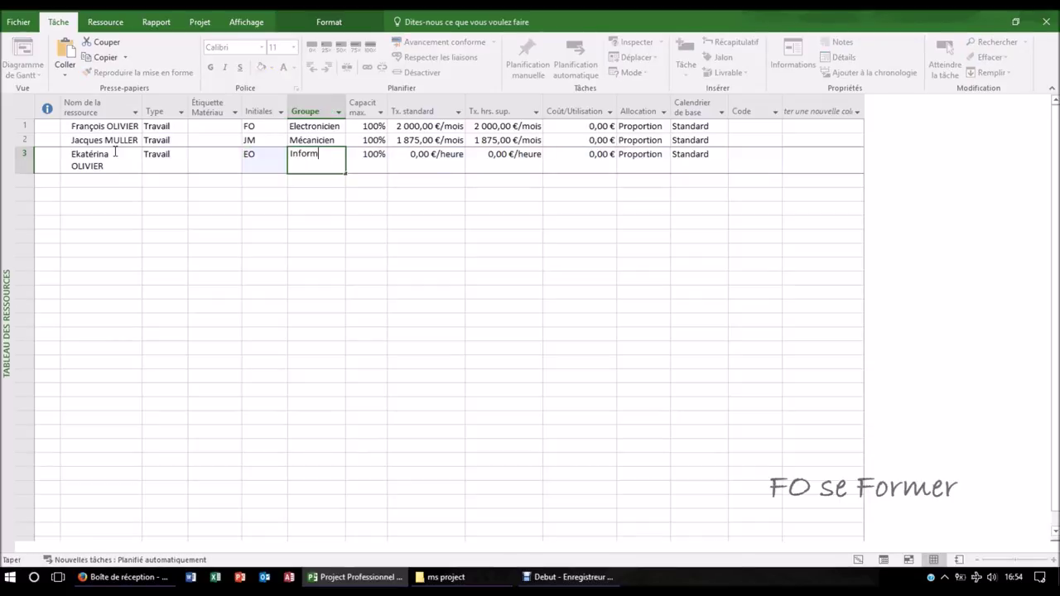
key(Tab)
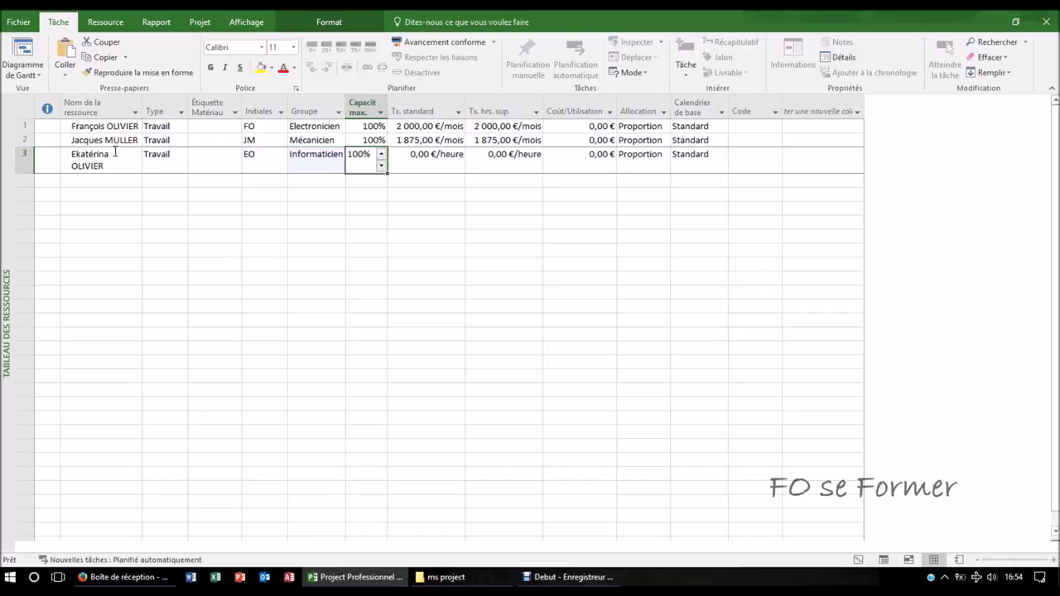
- Set row 3's standard and overtime rates to 2 500,00 €/mois
key(Tab)
key(F2)
text(2 500,00 €/)
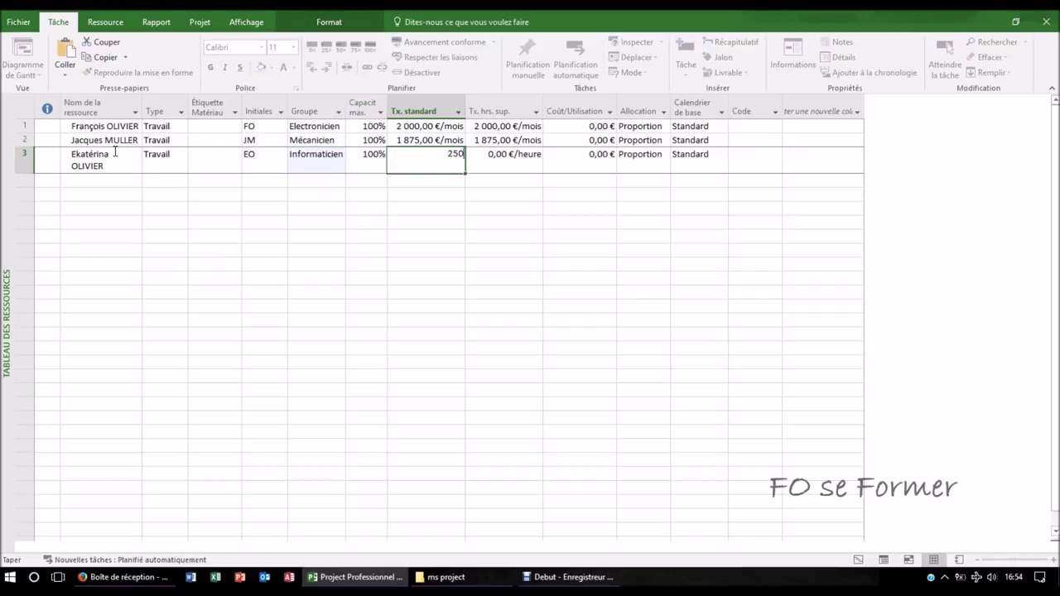
text(m)
key(Tab)
key(F2)
text(2500/m)
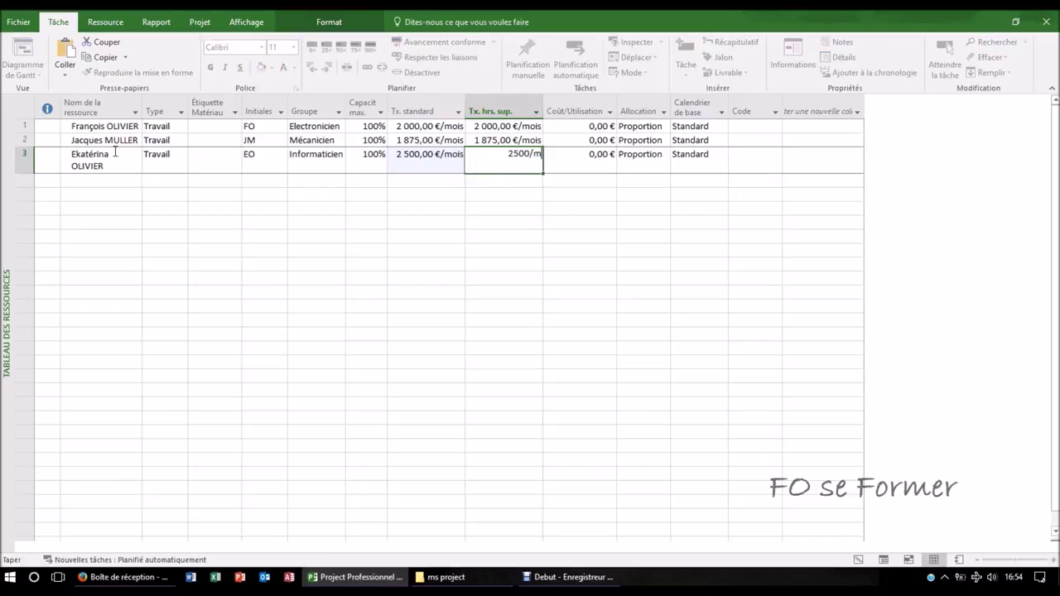
key(Tab)
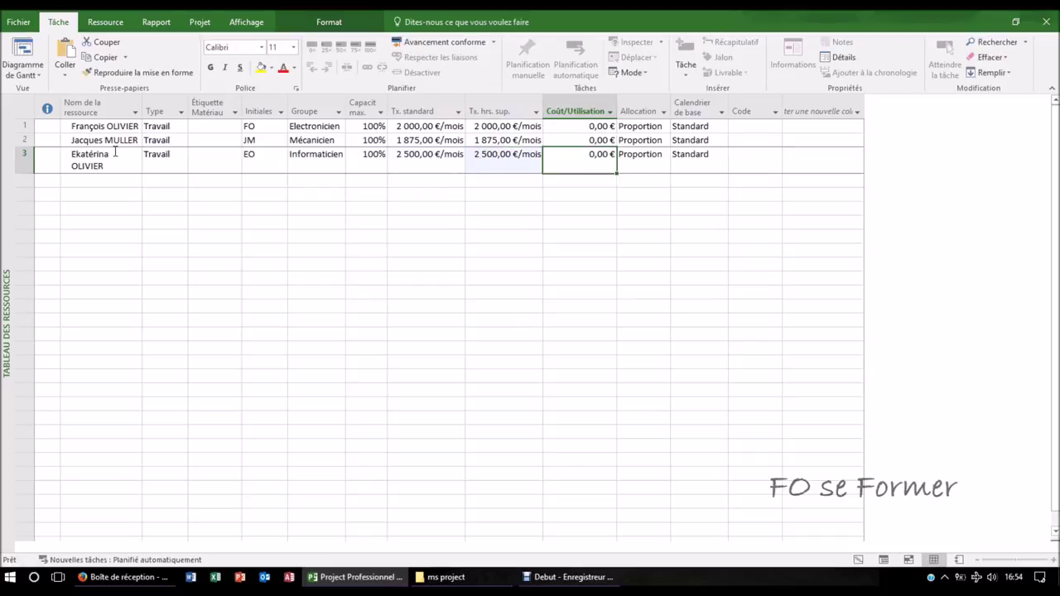
click(106, 178)
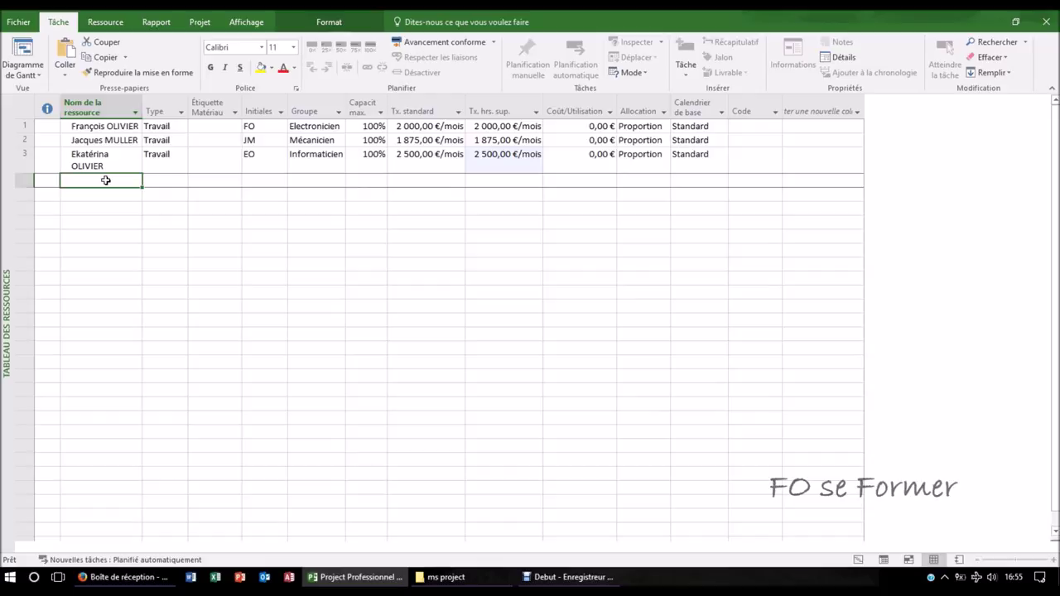
- Enter Equipe dessinateur in row 4 with initials ED, group dessinateur and 400% capacity
text(Equipe)
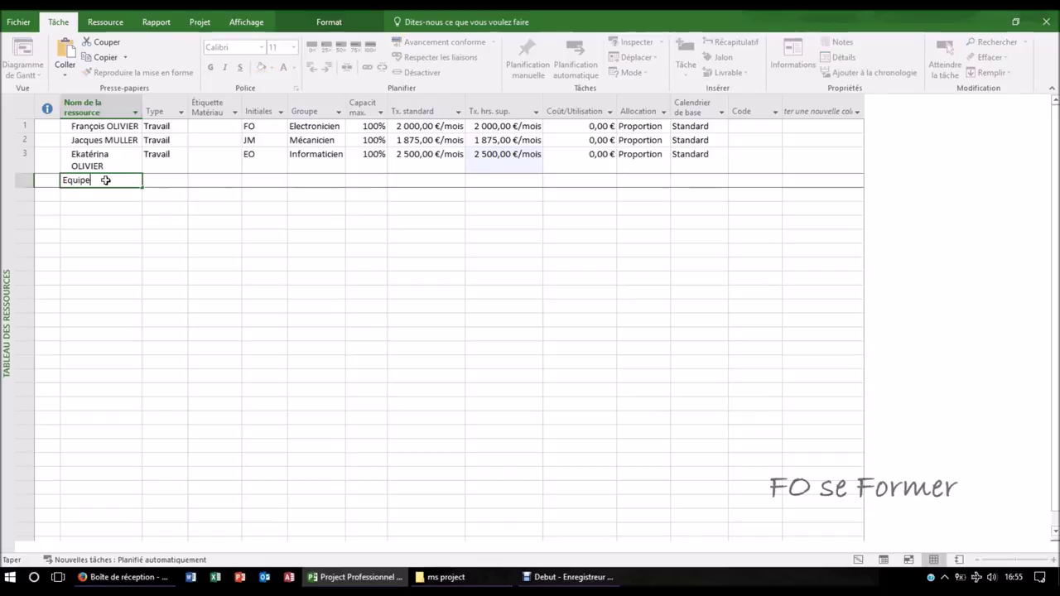
text( de)
text( montage)
key(Escape)
text(Equipe dessinateur)
key(Tab)
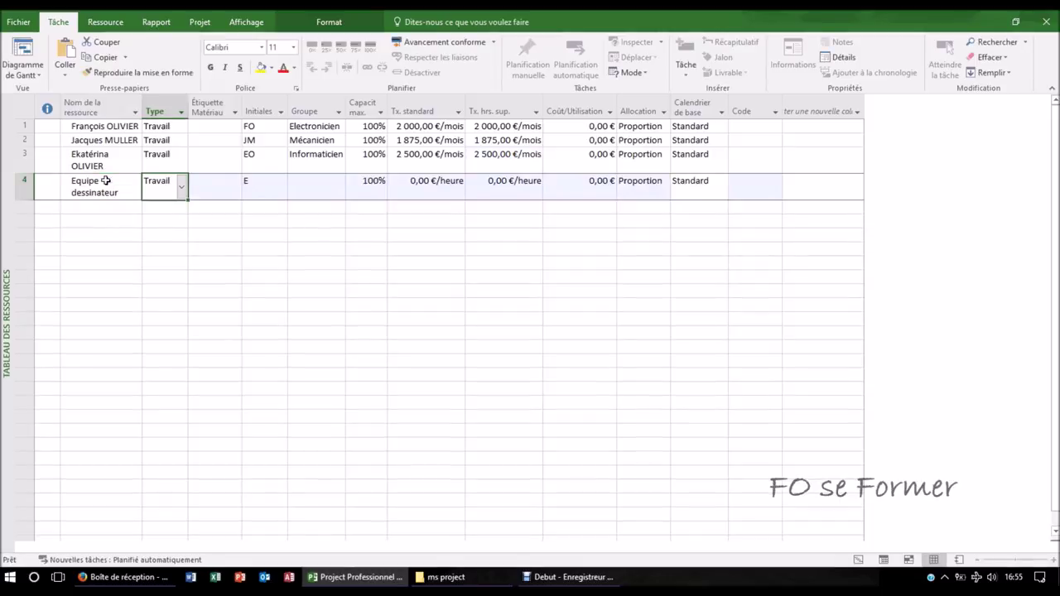
key(Tab)
key(Tab)
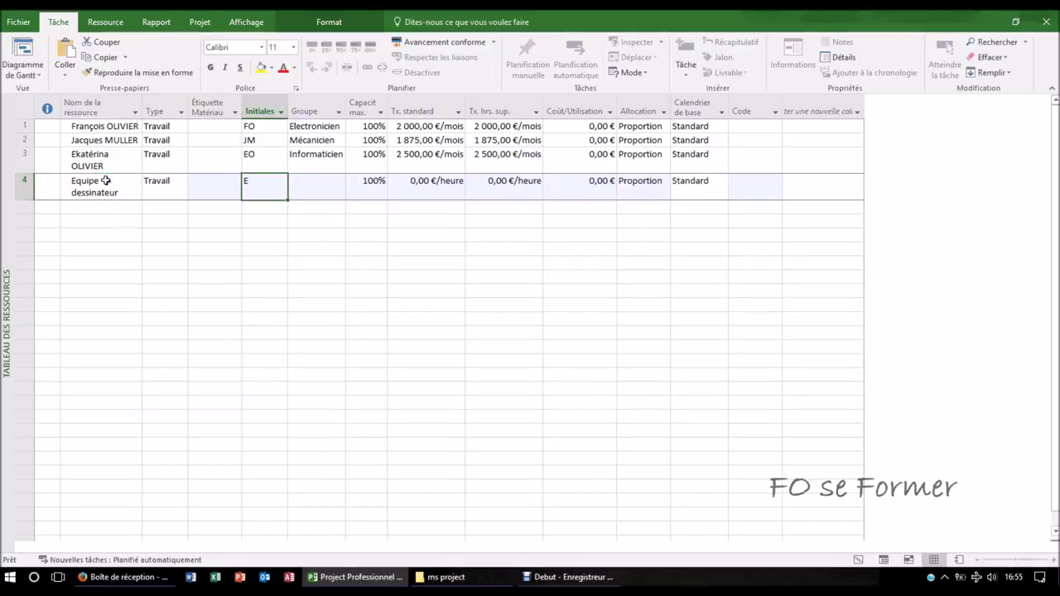
text(ED)
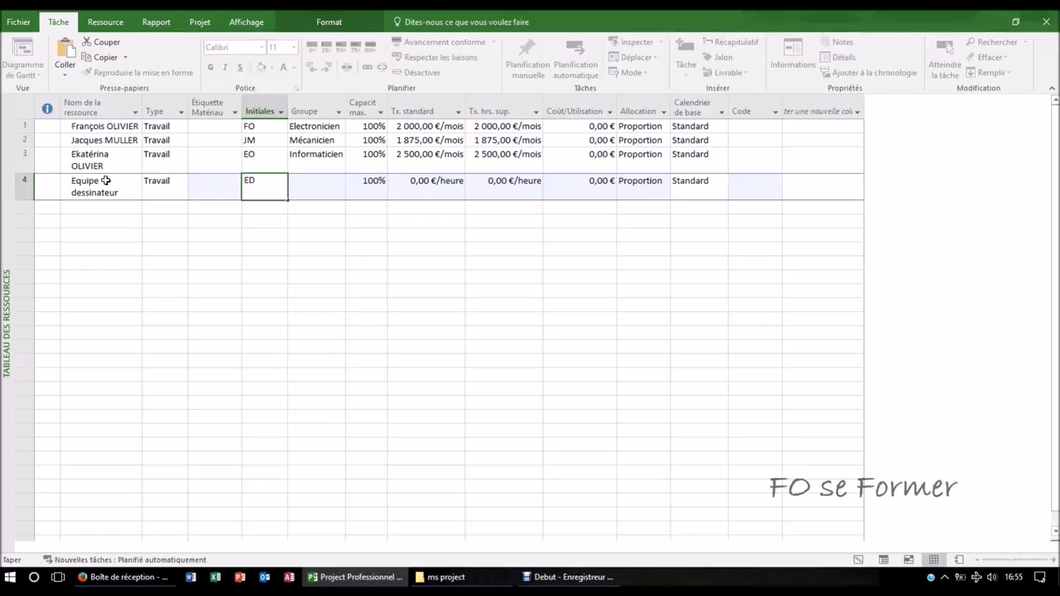
key(Tab)
text(de)
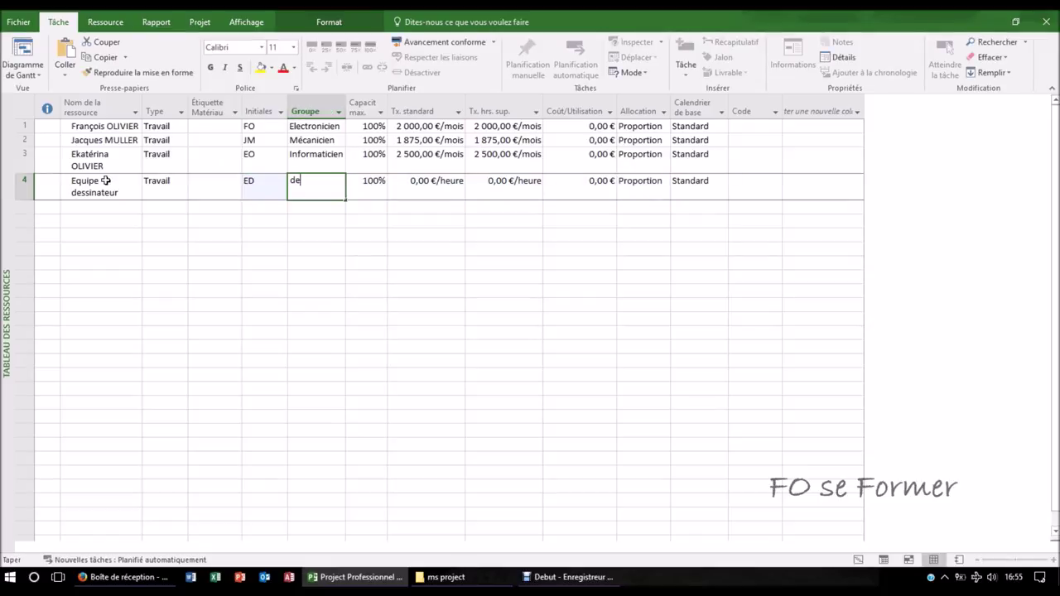
text(ssinateur)
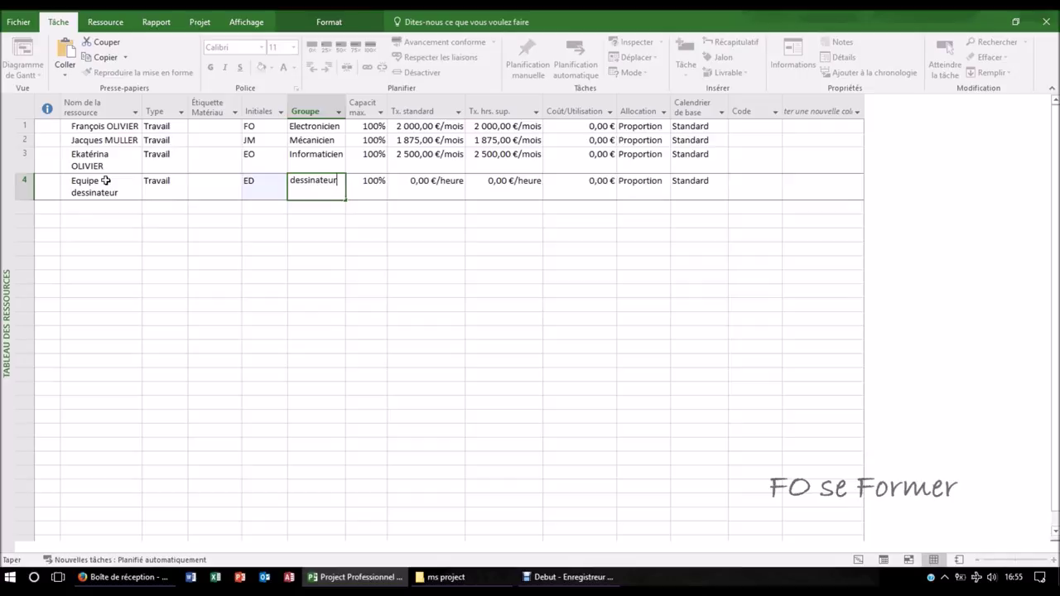
key(Tab)
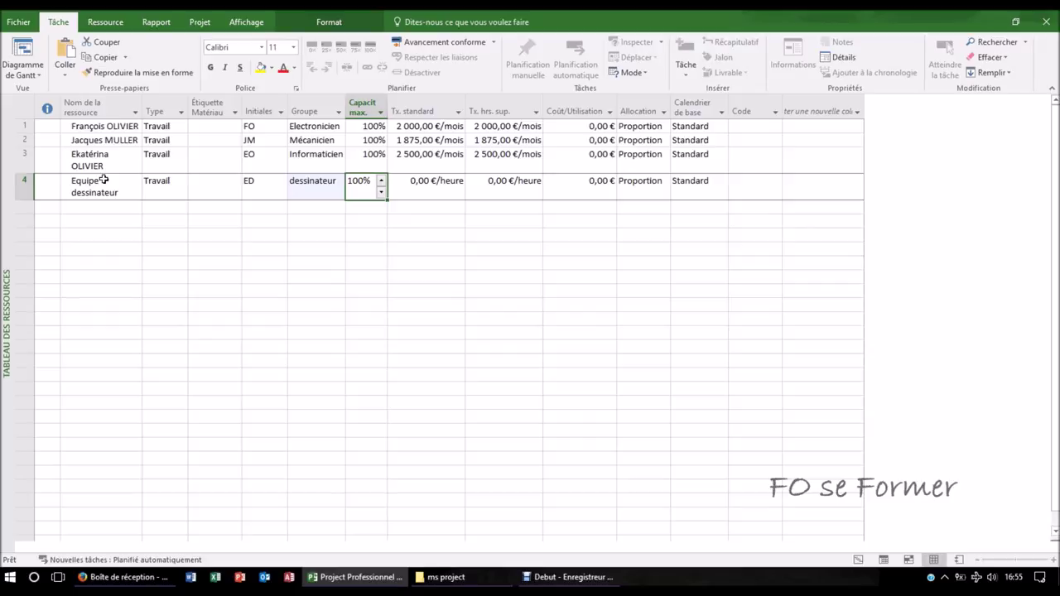
text(400)
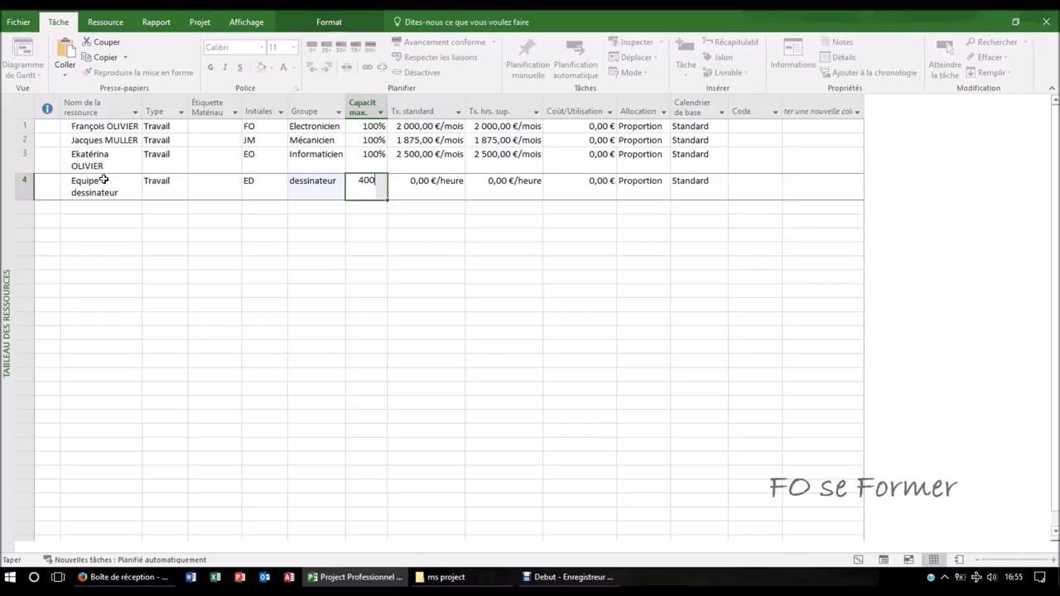
key(Tab)
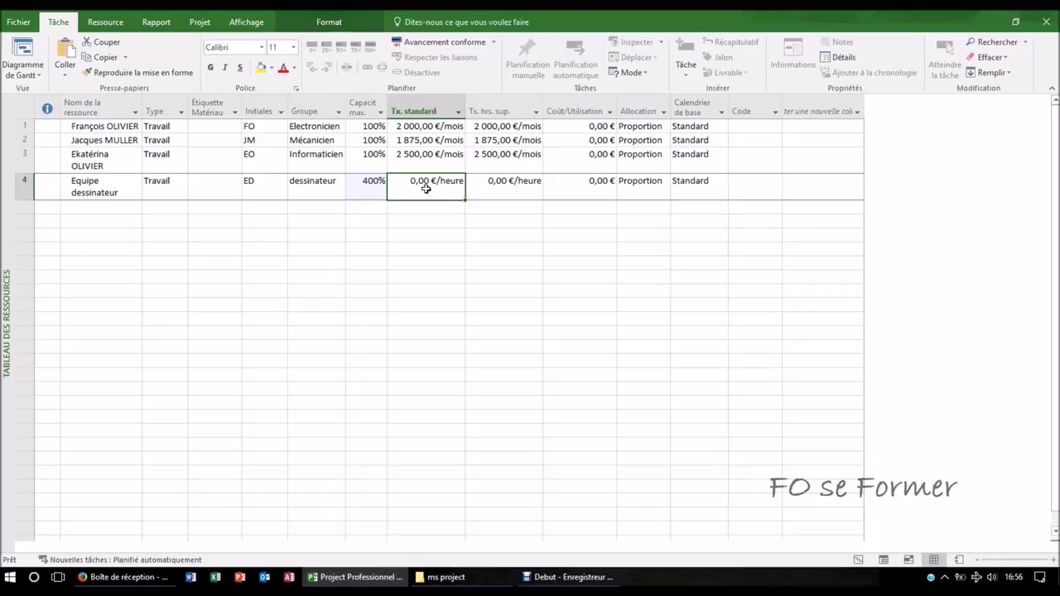
- Give Equipe dessinateur standard and overtime rates of 8 000,00 €/mois
text(8)
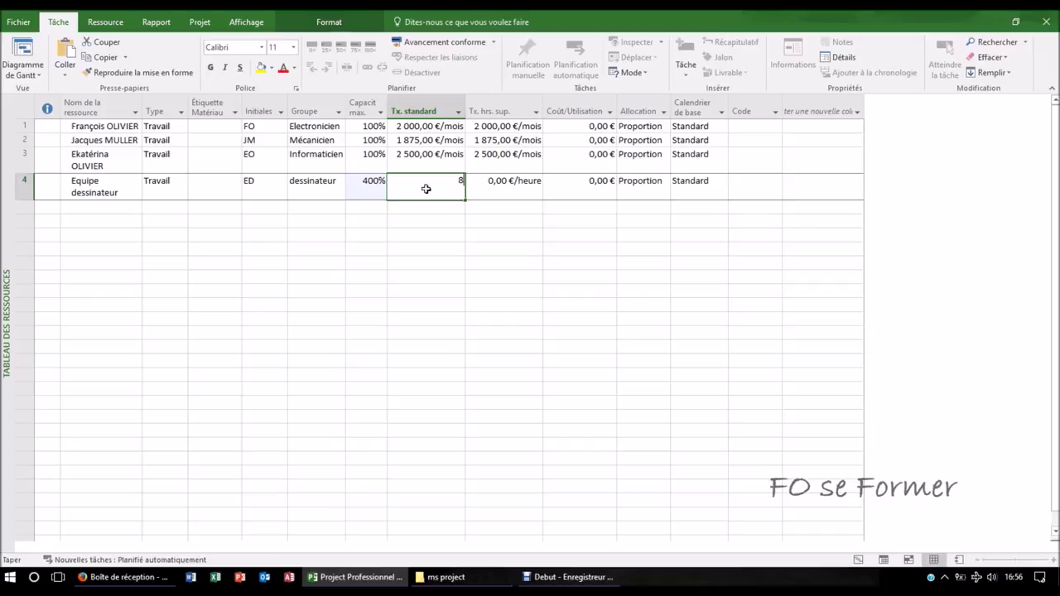
text( 000,00 €/m)
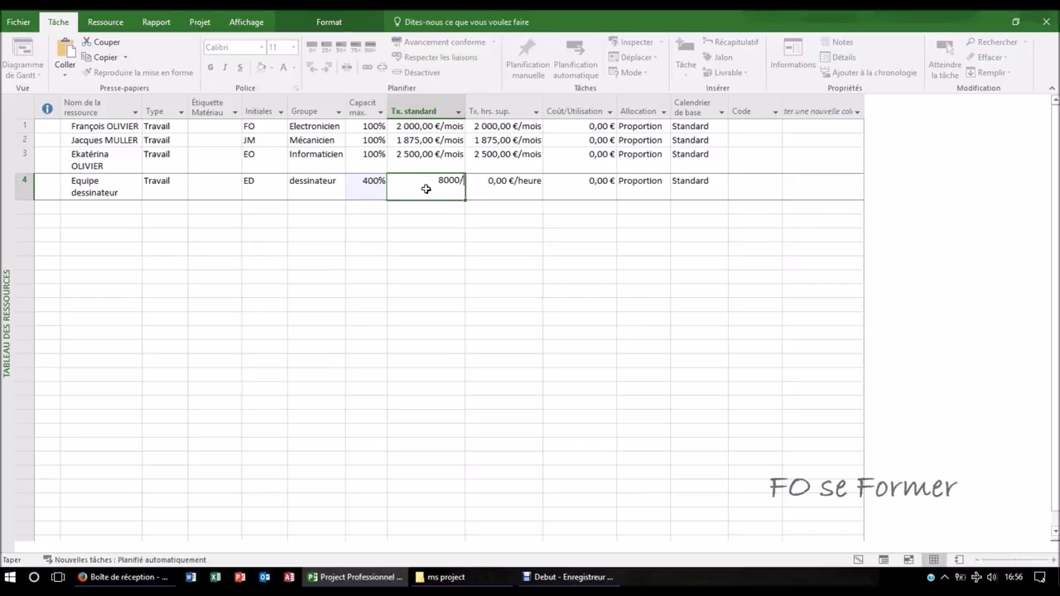
key(Tab)
text(8 000,00 €)
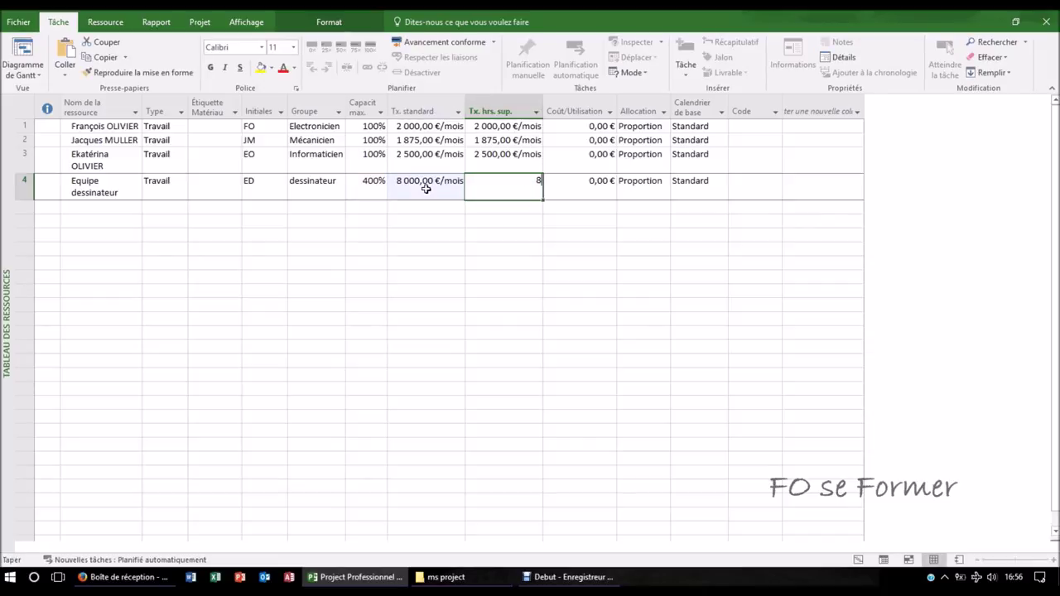
text(/m)
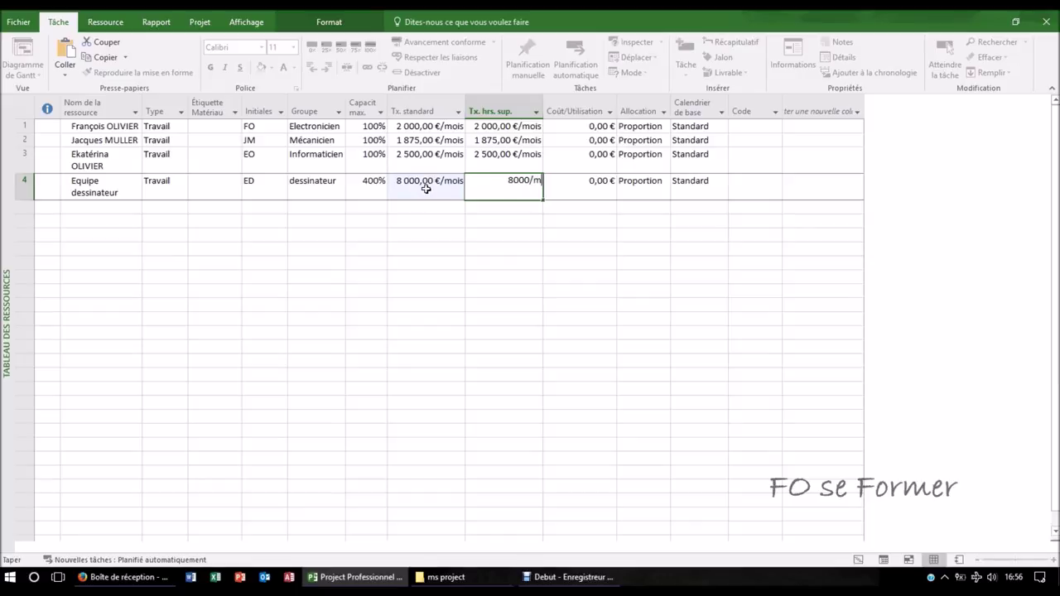
key(Tab)
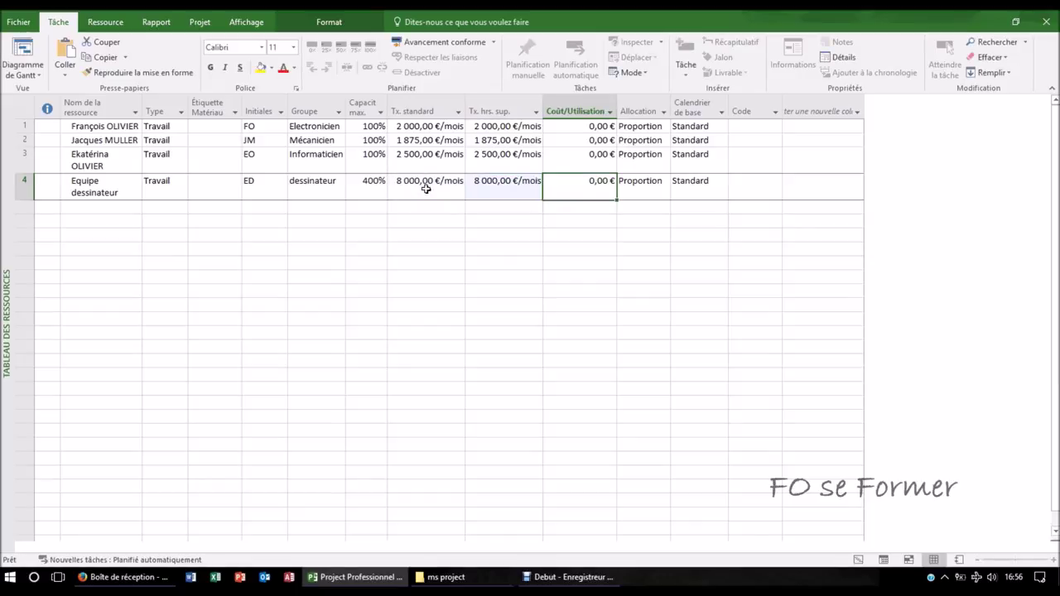
click(112, 209)
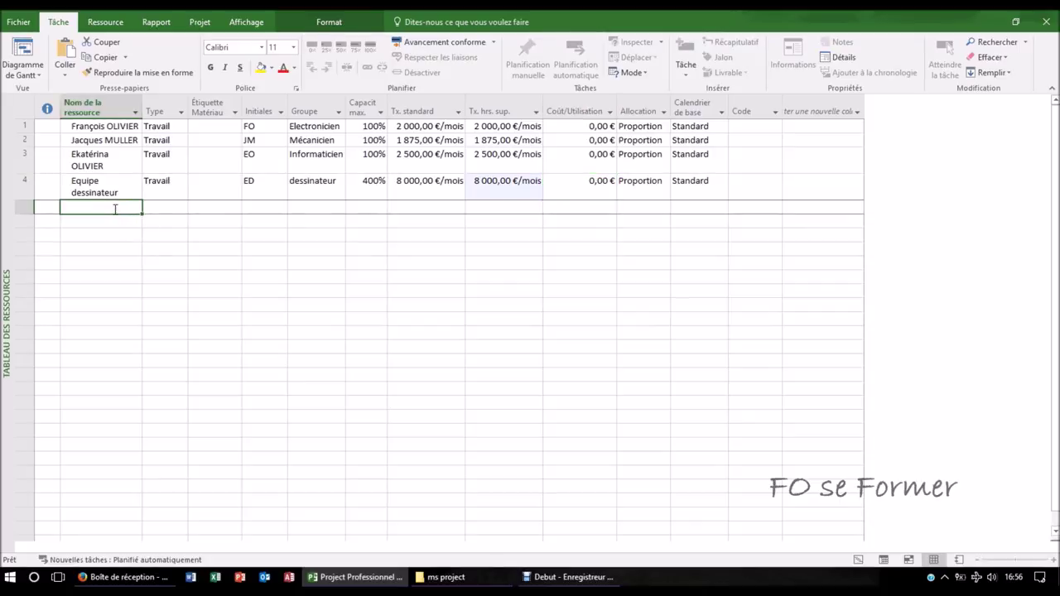
- Add clé usb in row 5 as a Consommable resource, widening the Type column to fit
text(clé u)
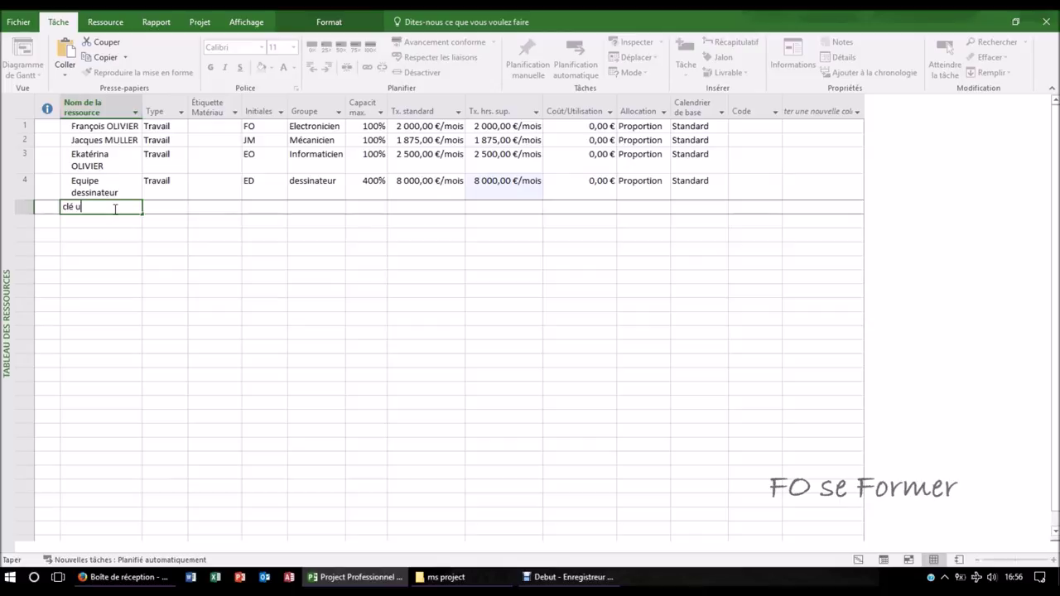
text(sb)
key(Tab)
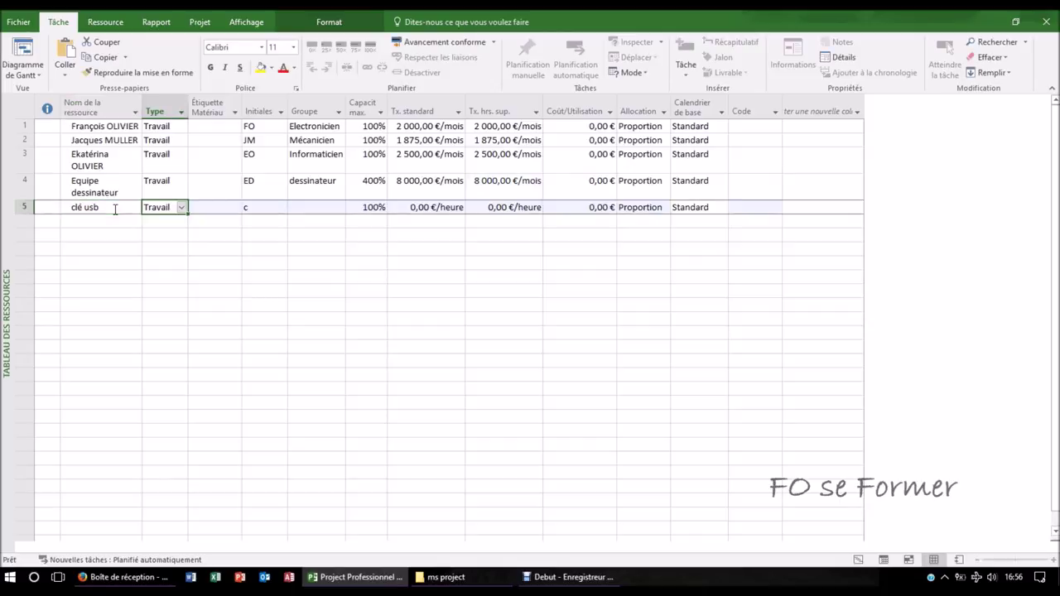
click(180, 208)
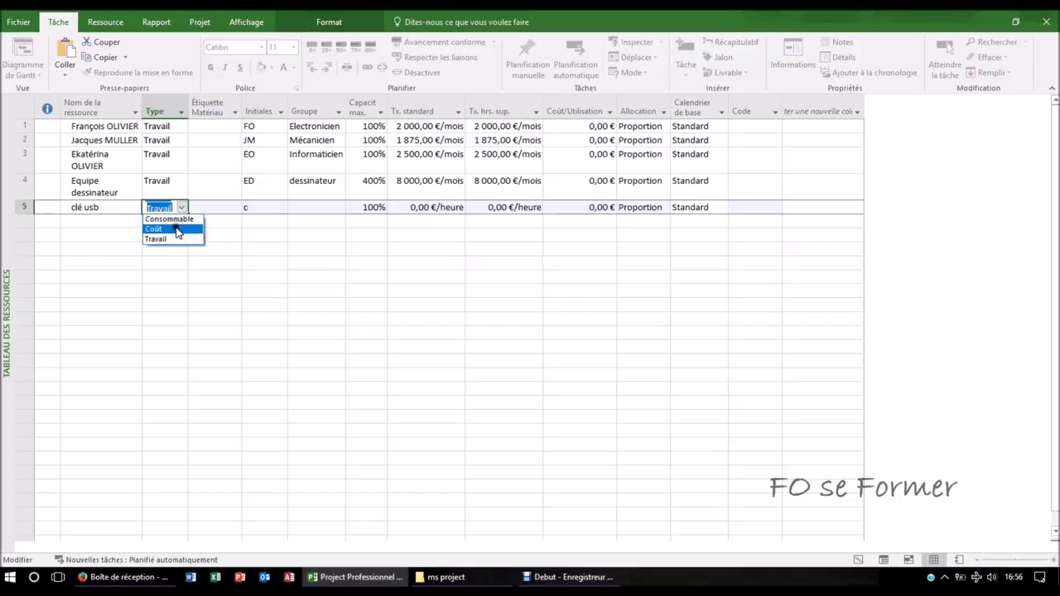
click(177, 229)
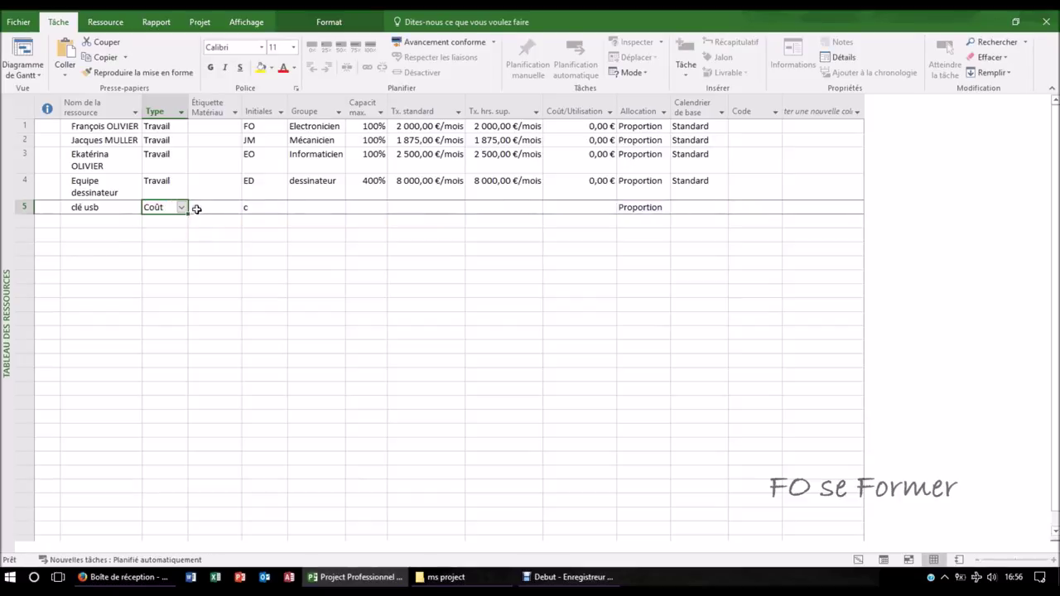
click(196, 208)
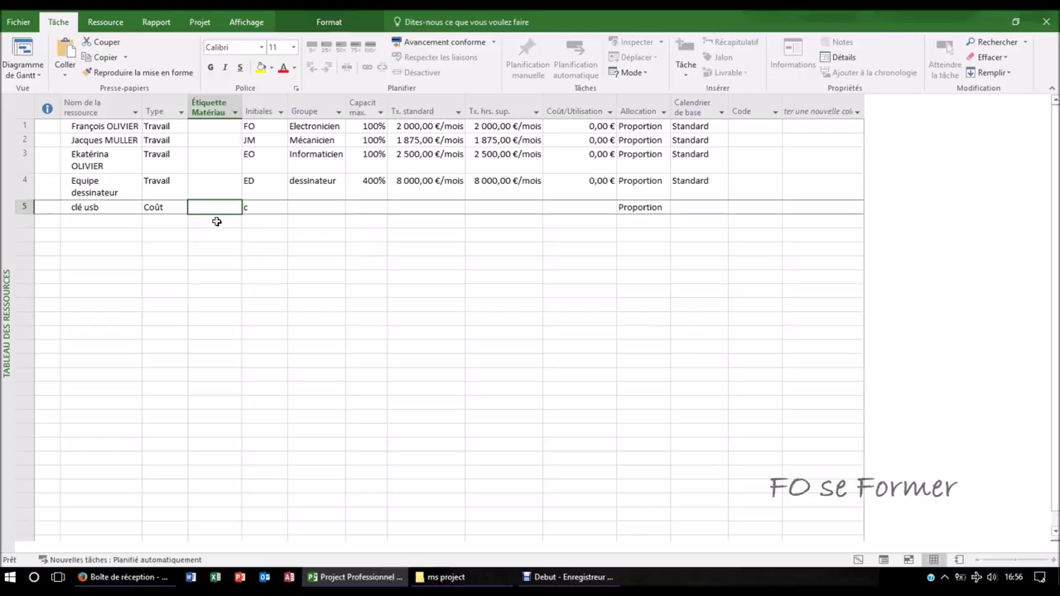
click(164, 208)
click(182, 207)
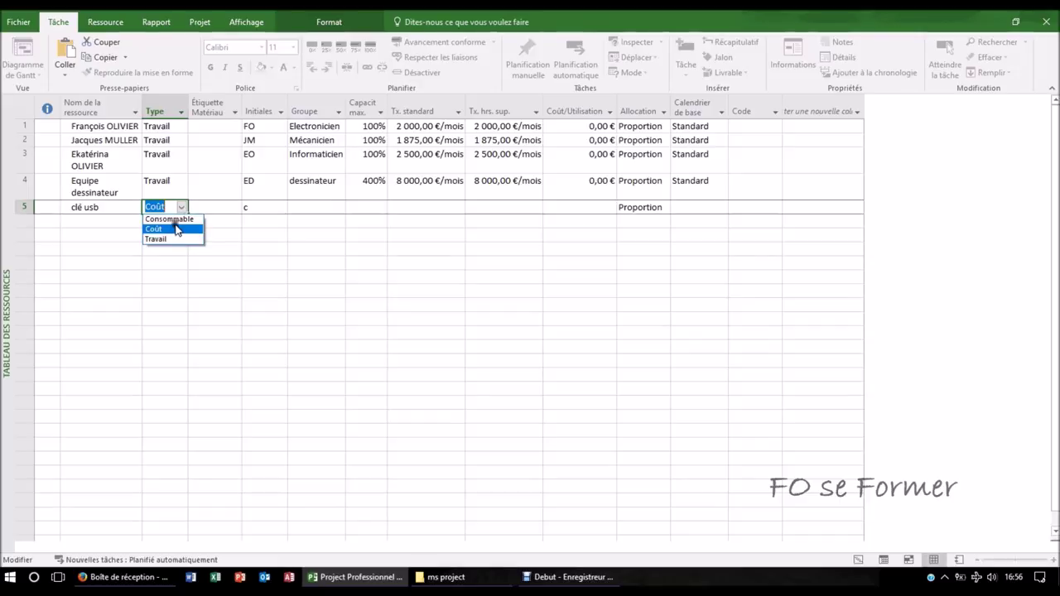
click(174, 220)
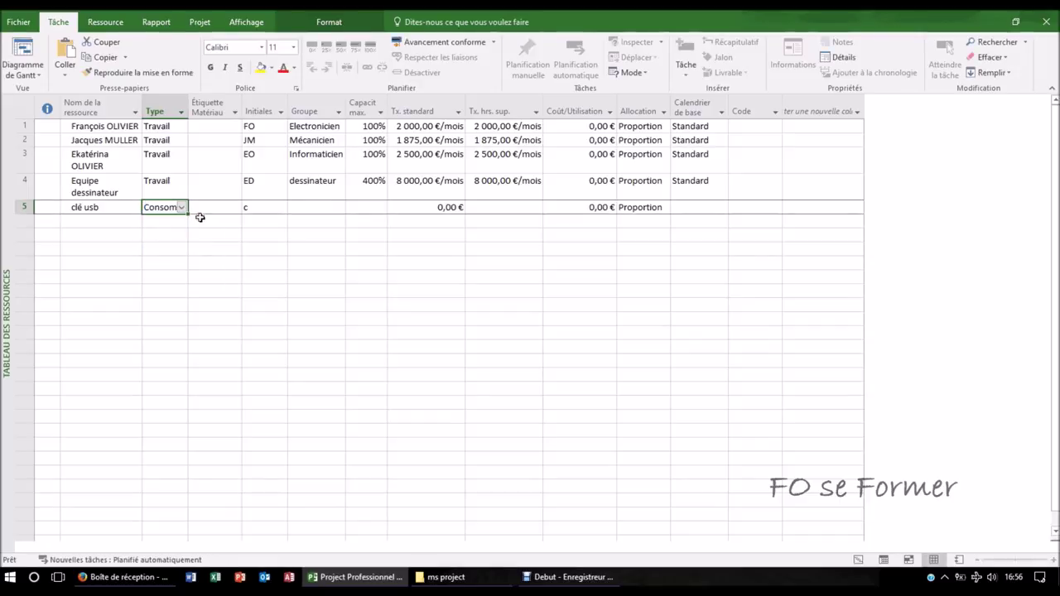
drag(188, 110, 208, 112)
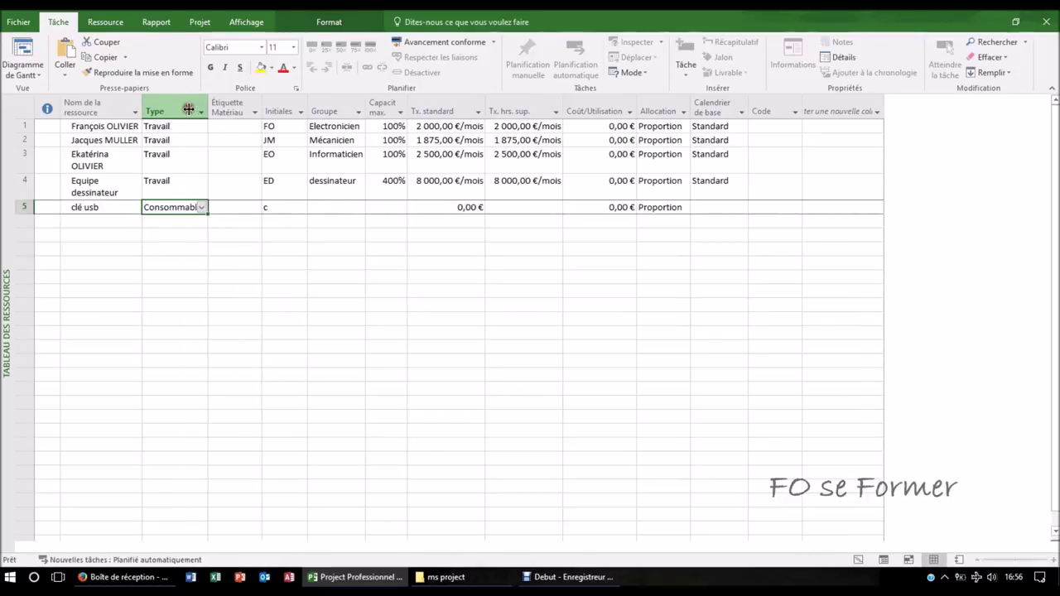
click(224, 208)
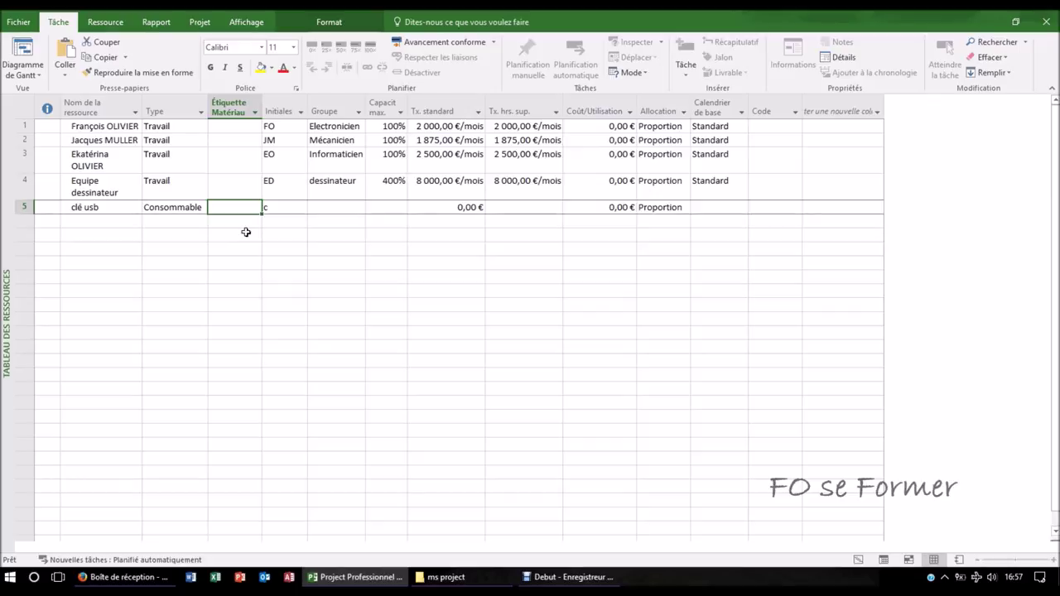
- Give clé usb material label u, initials usb and a standard rate of 6,00 €
text(u)
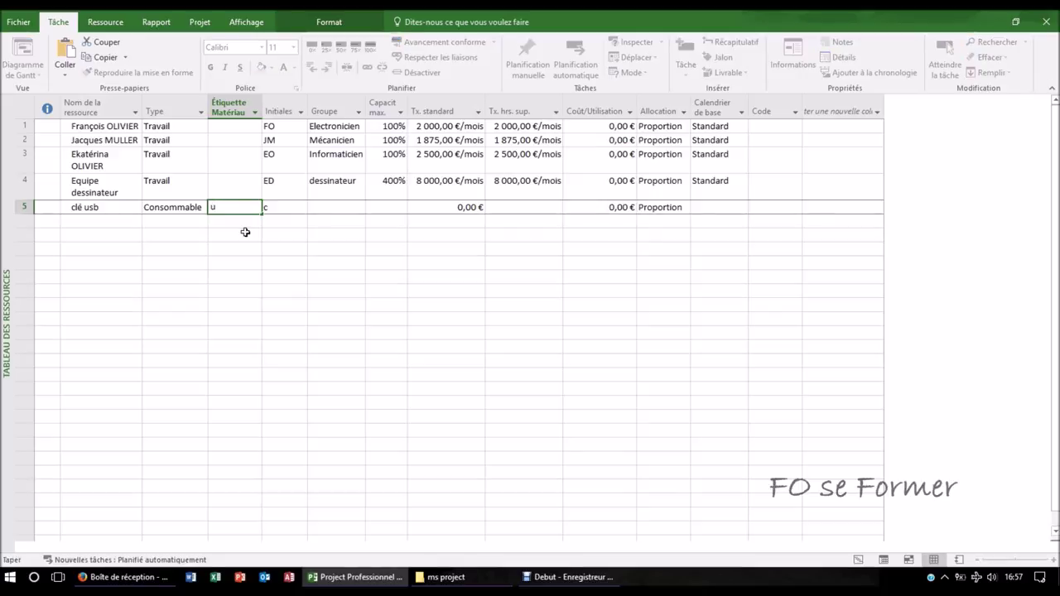
key(Tab)
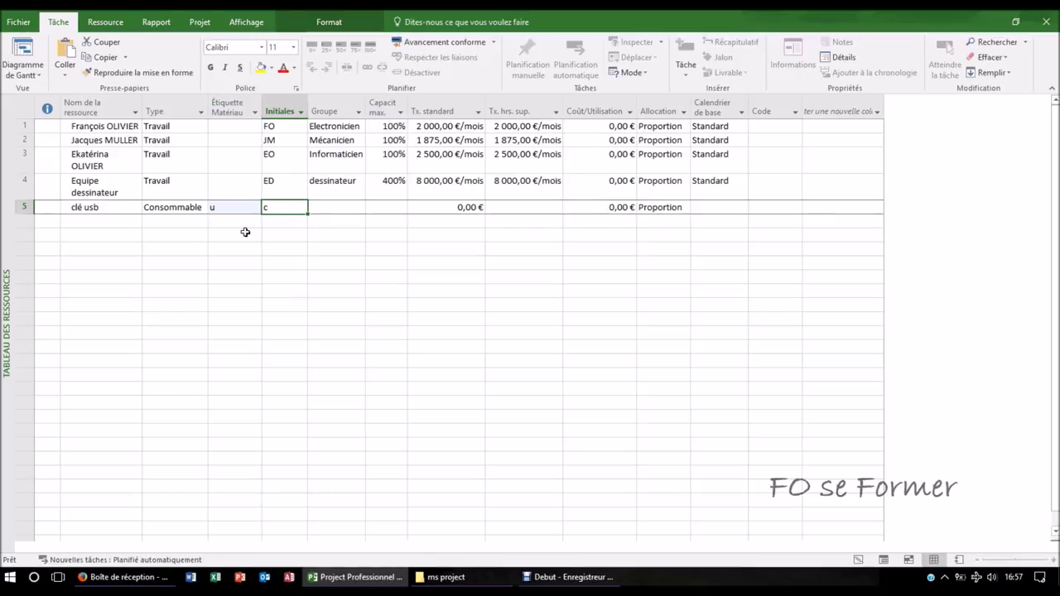
text(usb)
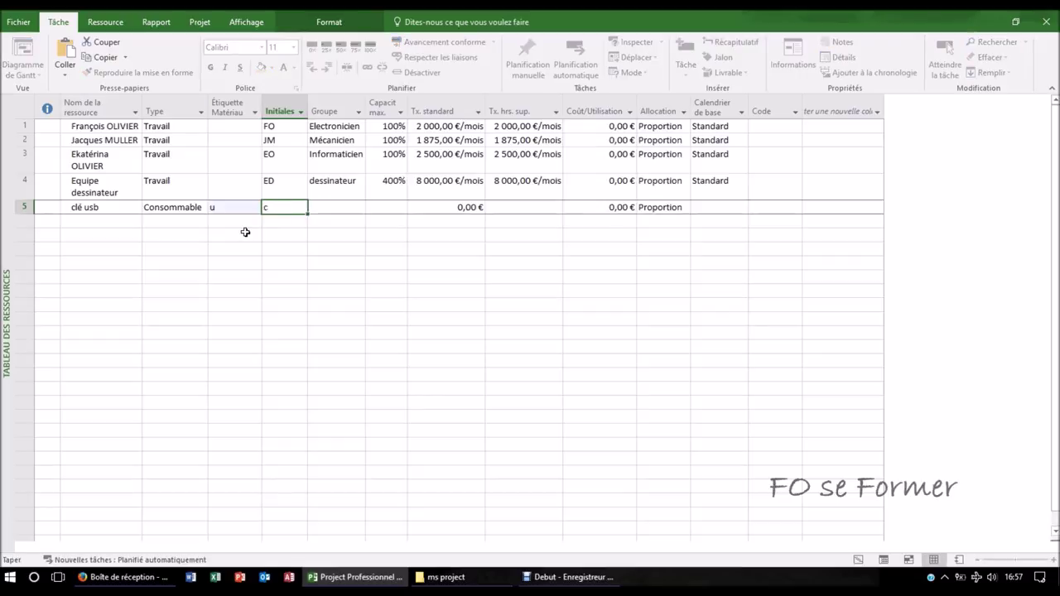
key(Tab)
key(Tab)
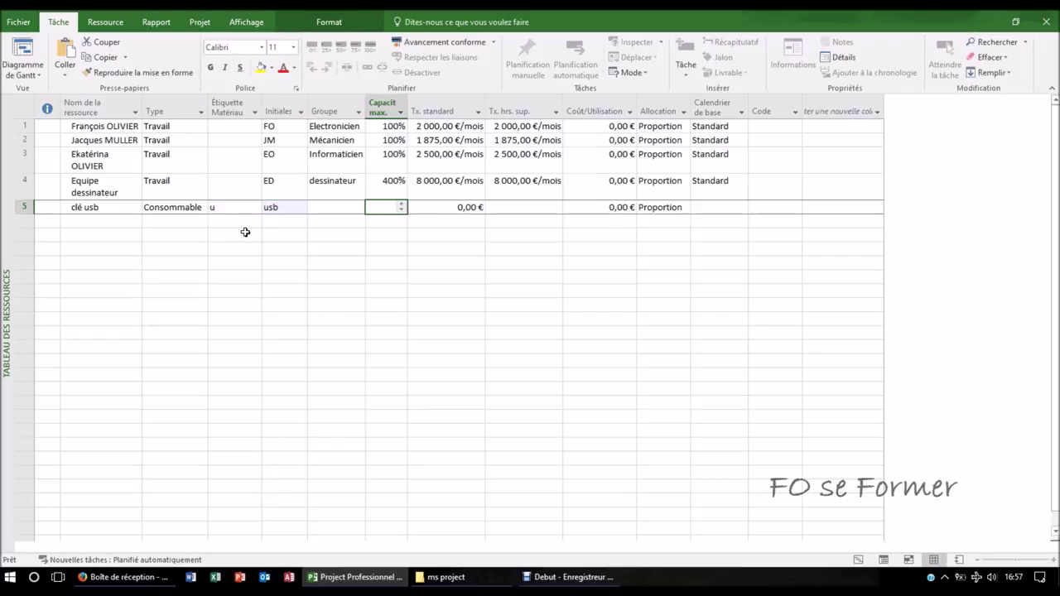
key(Tab)
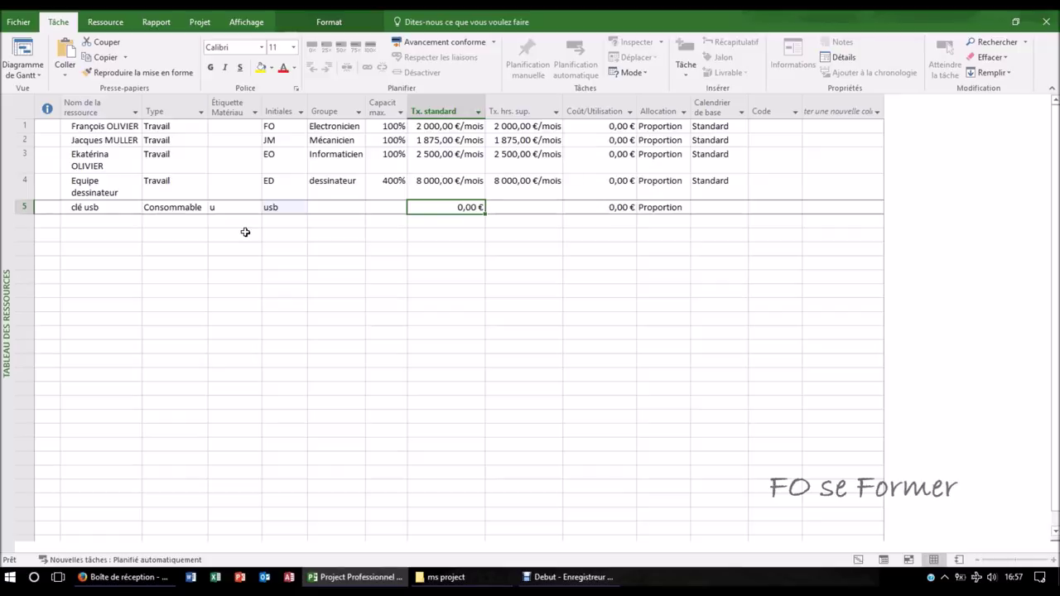
text(6)
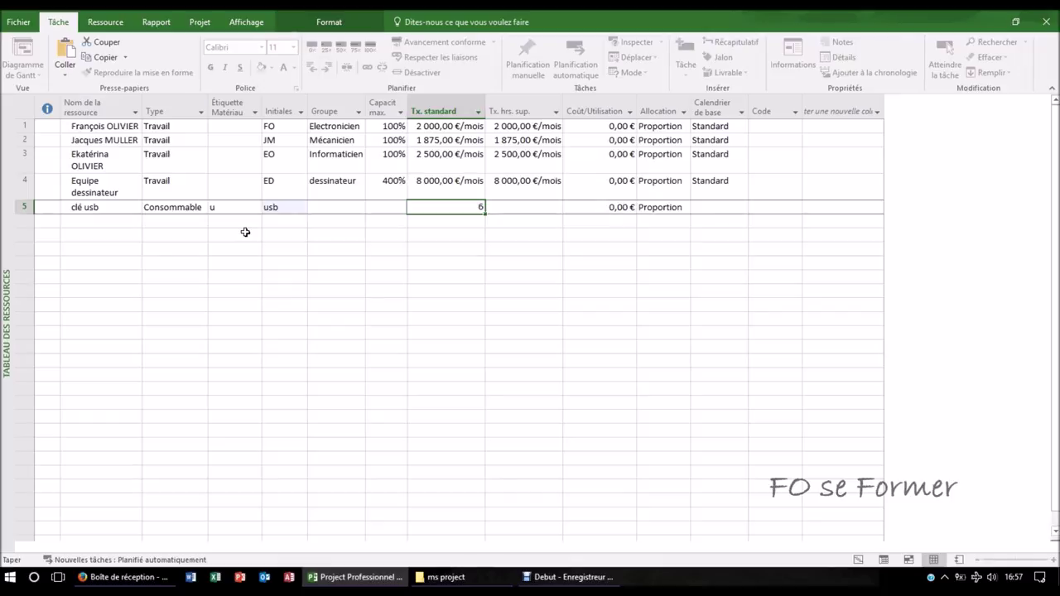
key(Tab)
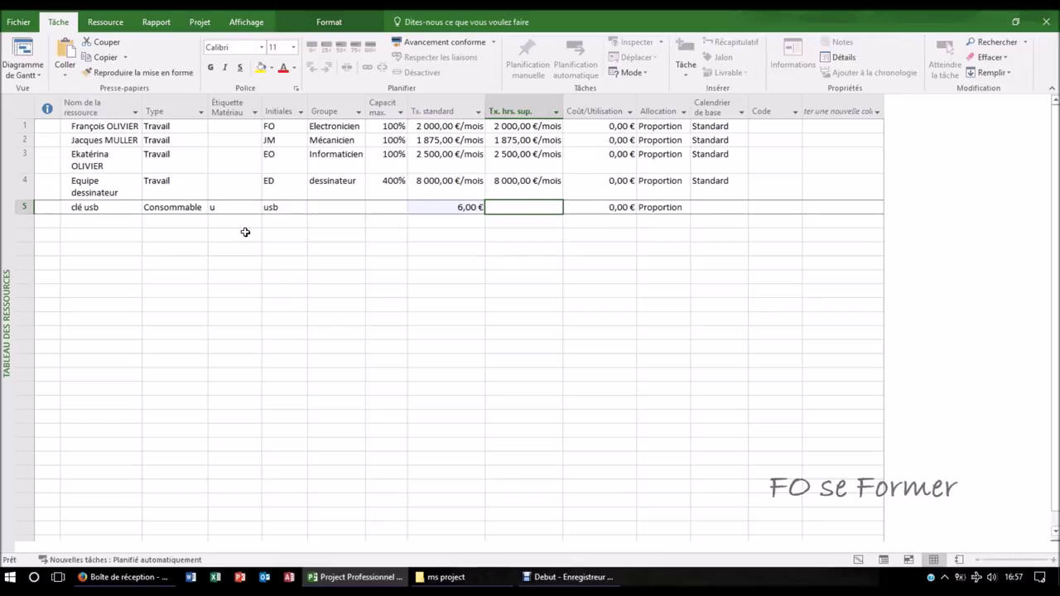
key(Tab)
key(Tab)
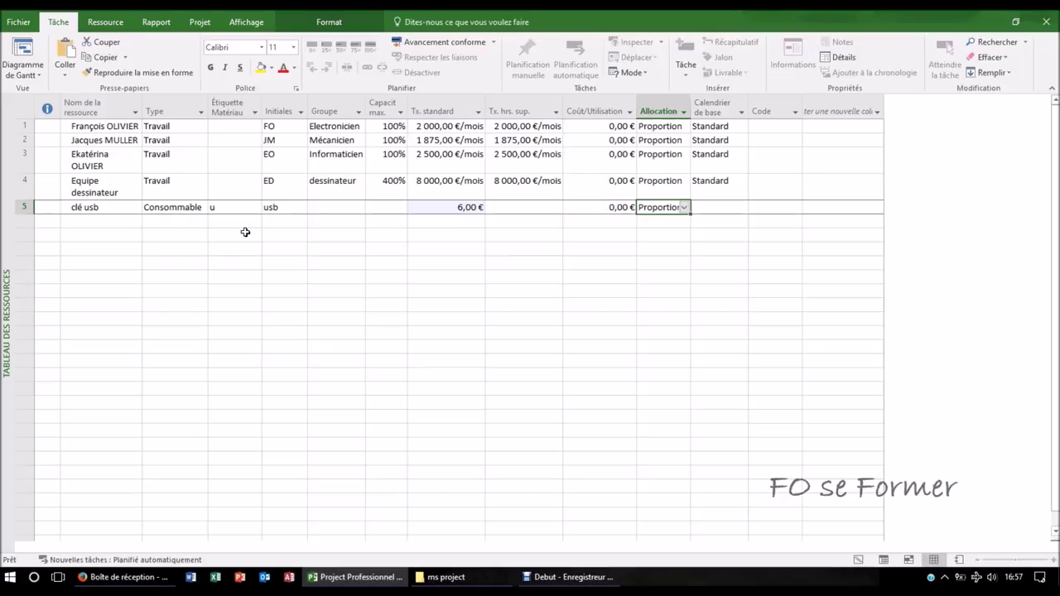
- Enter solvant in row 6 as a Consommable material resource
click(93, 221)
text(solvant)
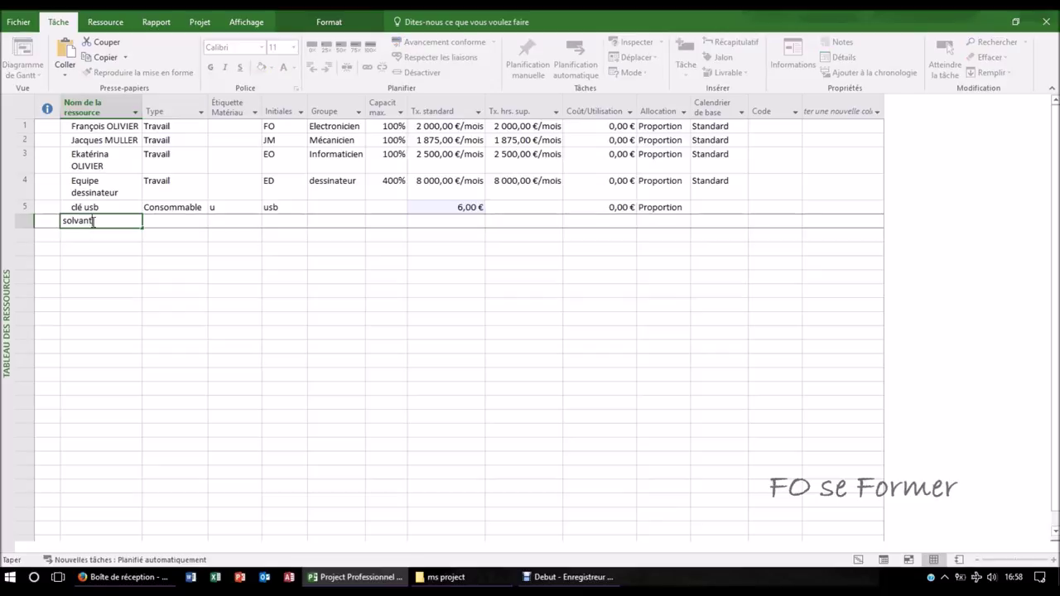
key(Tab)
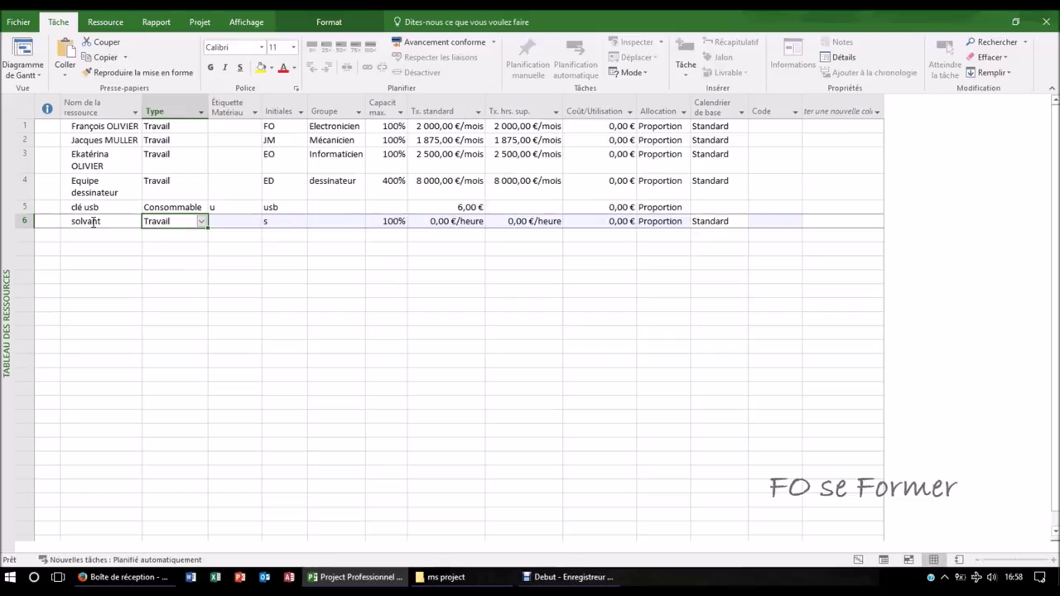
click(200, 221)
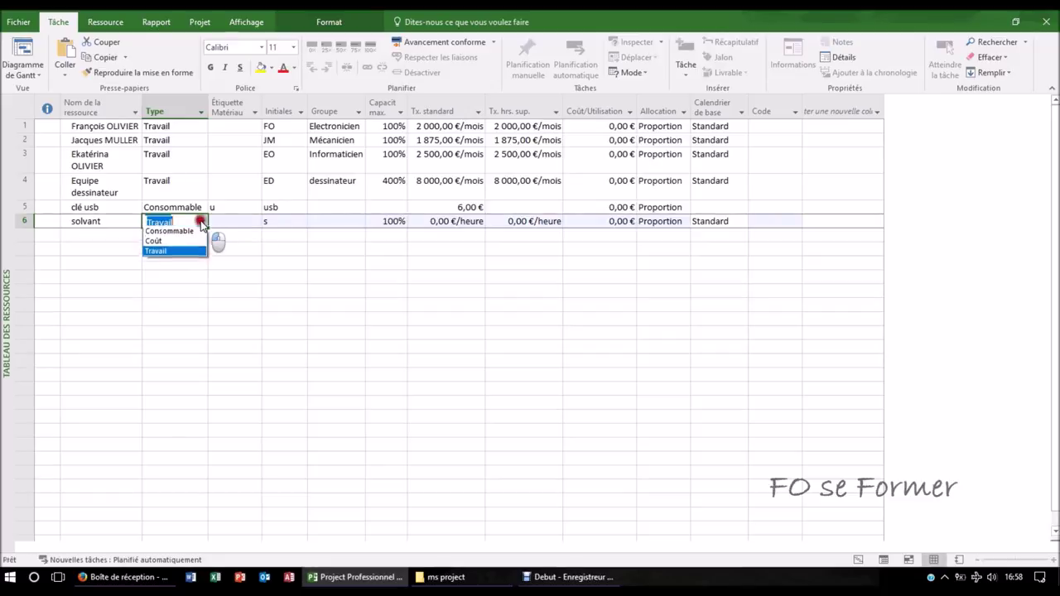
click(201, 232)
click(226, 224)
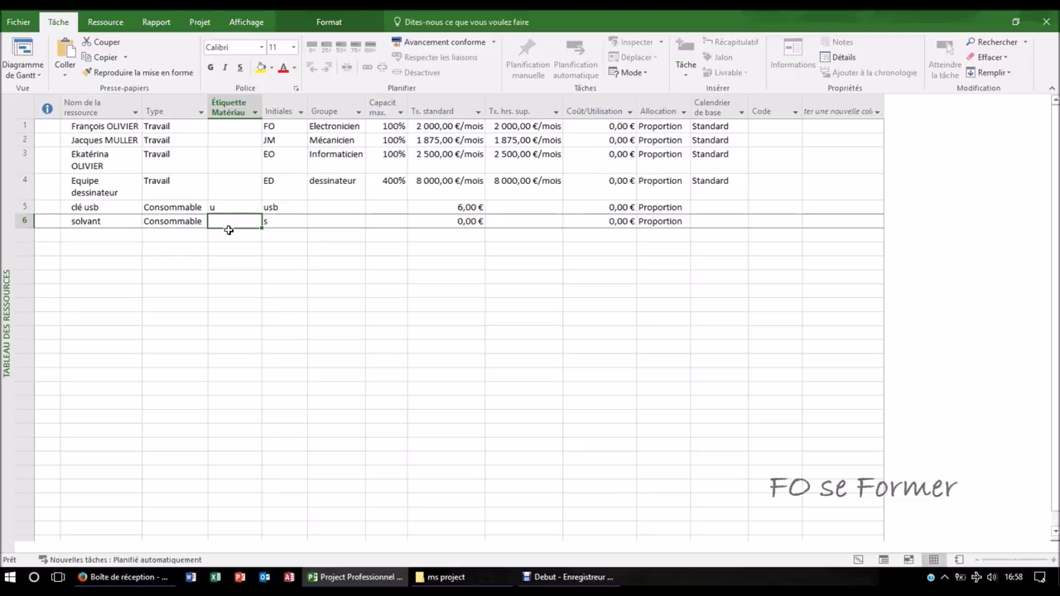
click(229, 229)
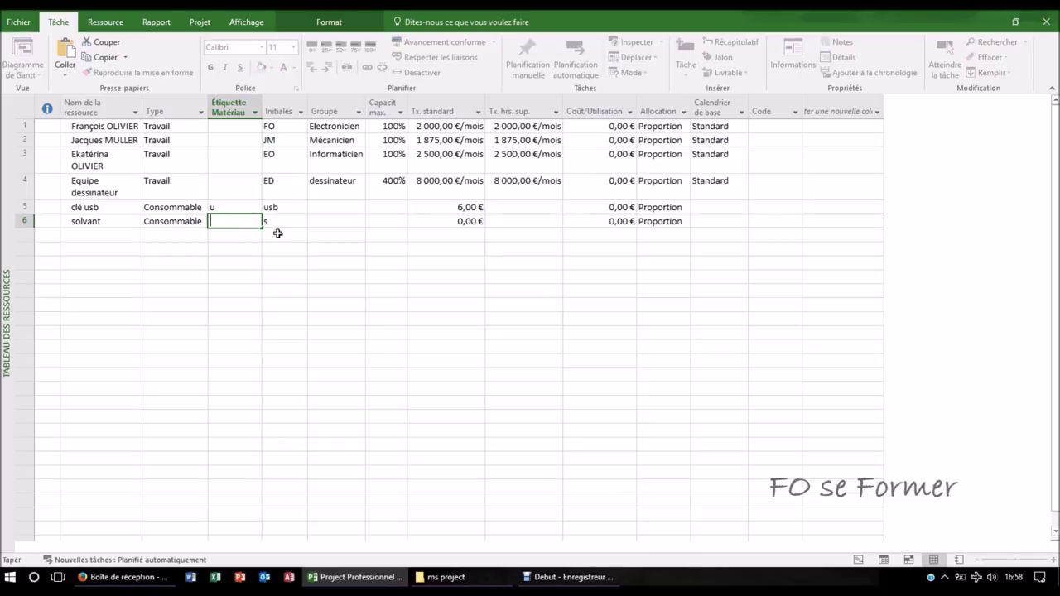
- Give solvant material label L, initials solv and a standard rate of 8,47 €
text(L)
click(285, 224)
text(sol)
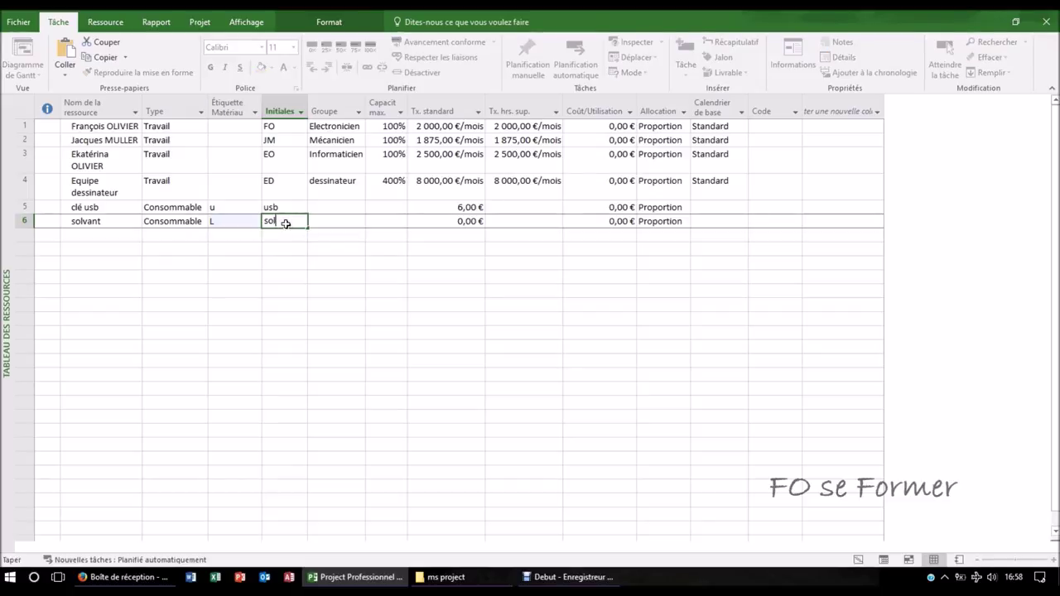
text(v)
key(Tab)
key(Tab)
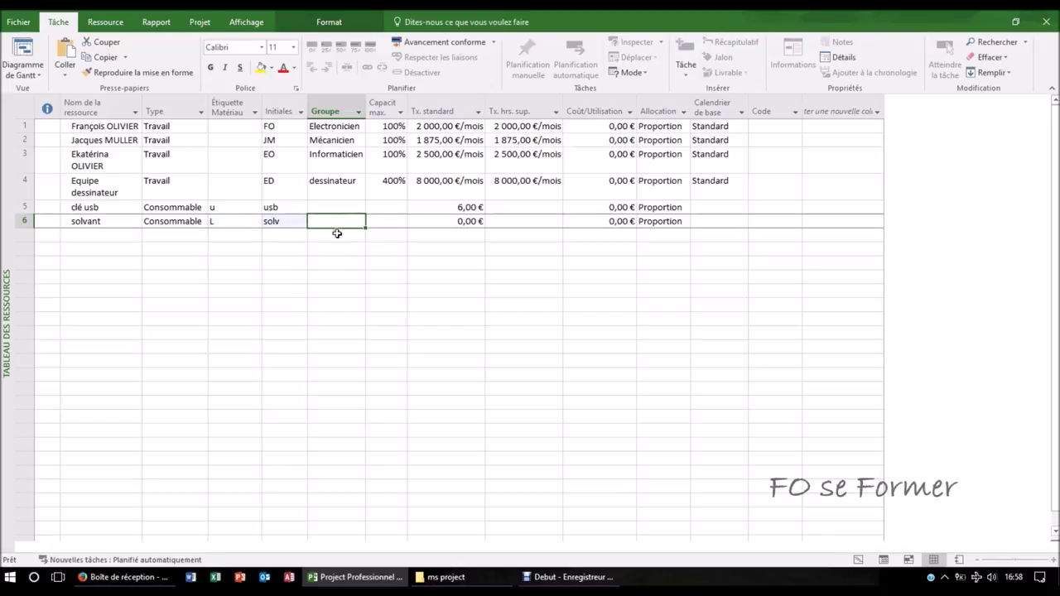
key(Tab)
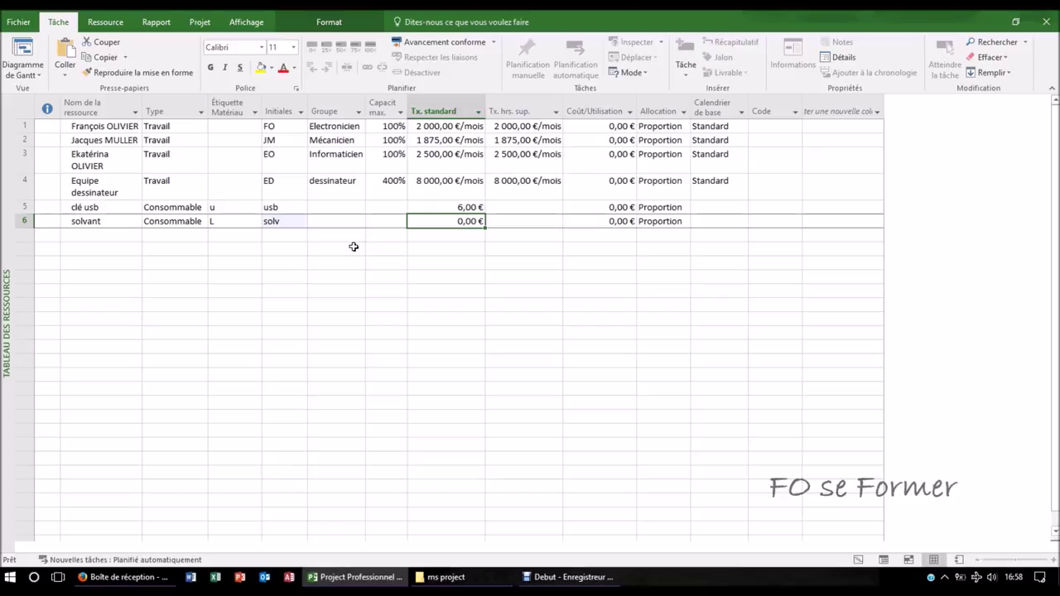
key(F2)
text(8.)
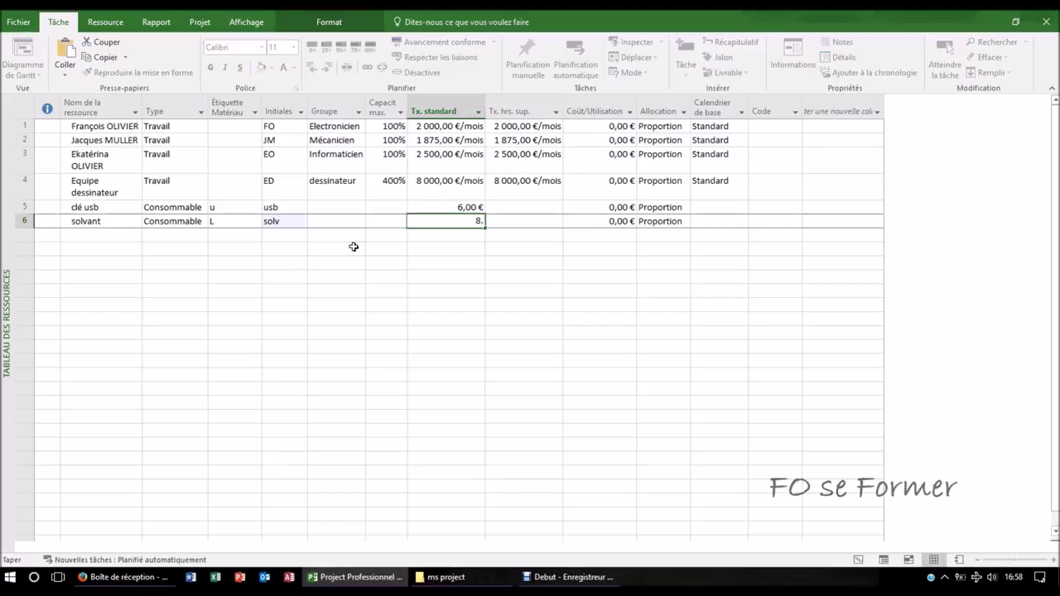
key(BackSpace)
text(,47)
key(Tab)
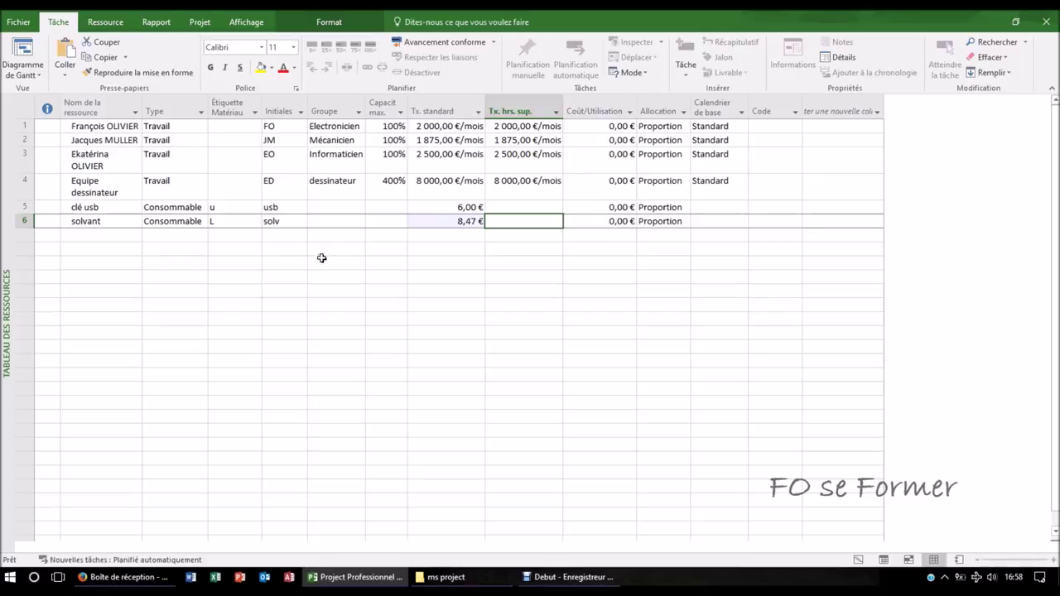
click(118, 233)
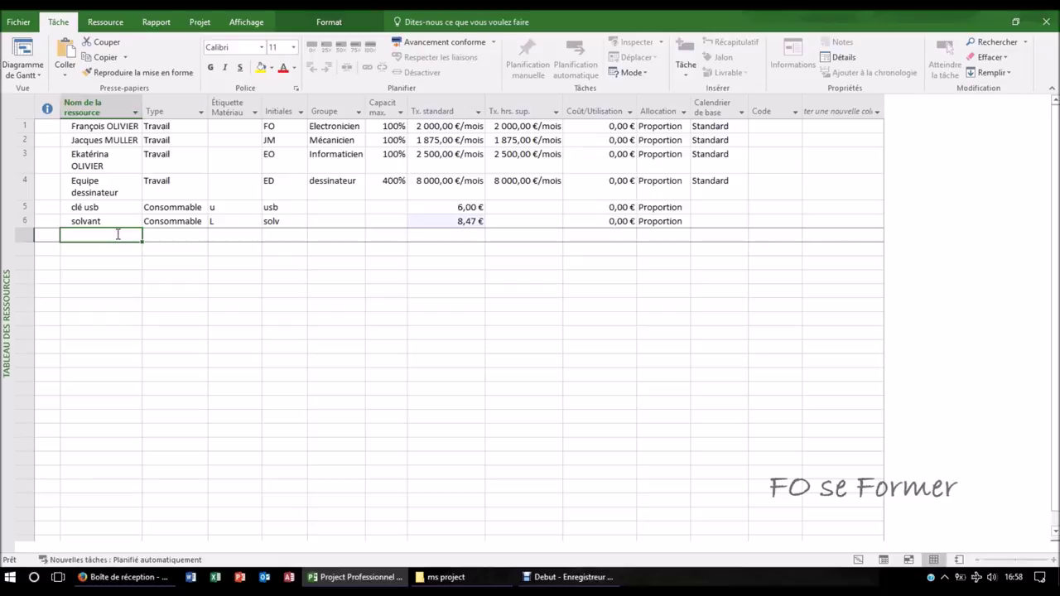
- Enter Frais de déplacement in row 7 as a Coût resource
text(Frais)
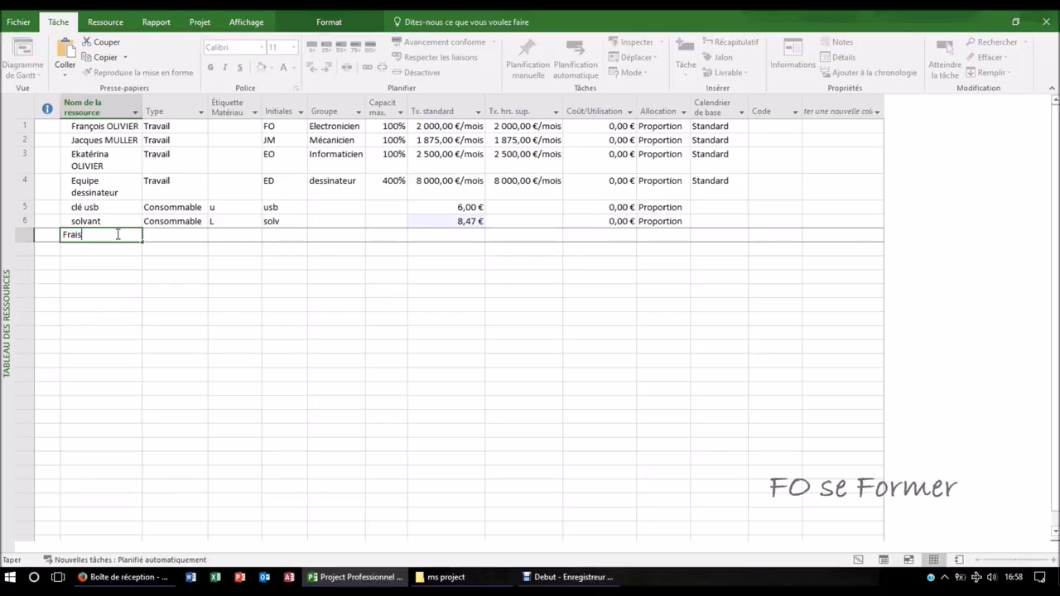
text( de déplacement)
key(Tab)
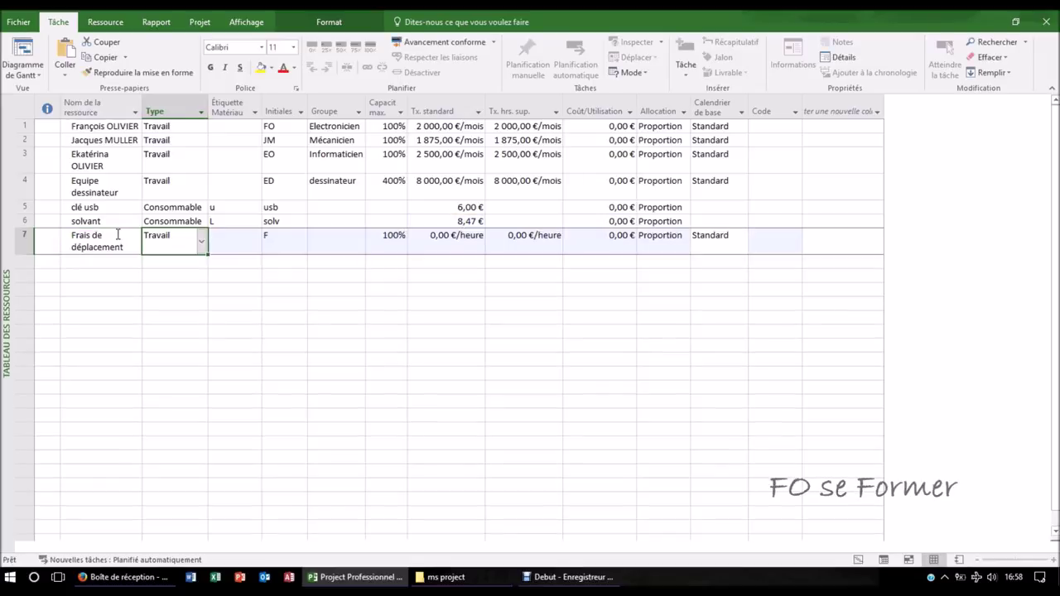
click(203, 242)
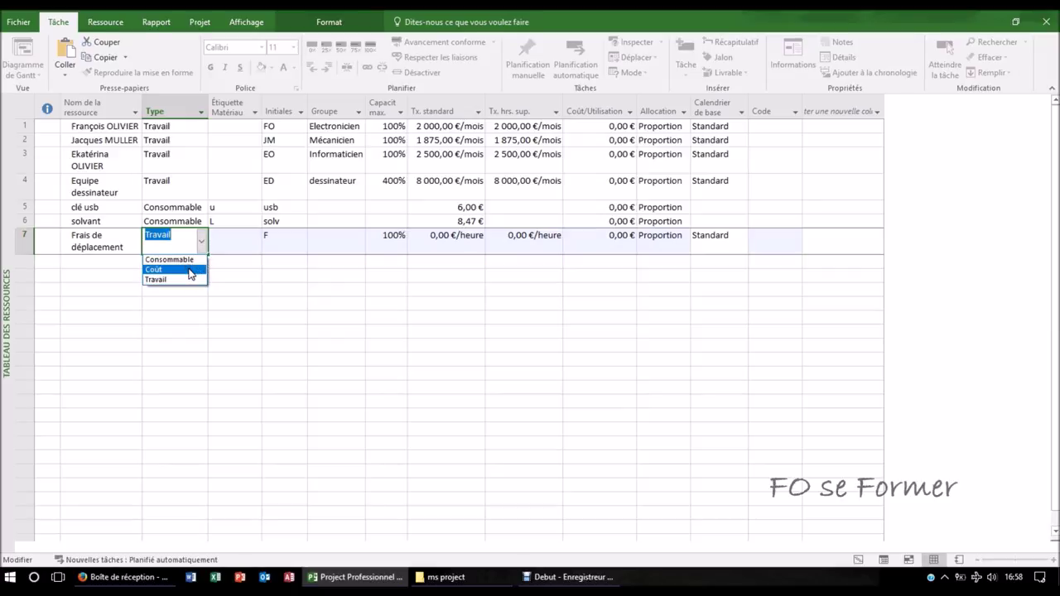
click(190, 270)
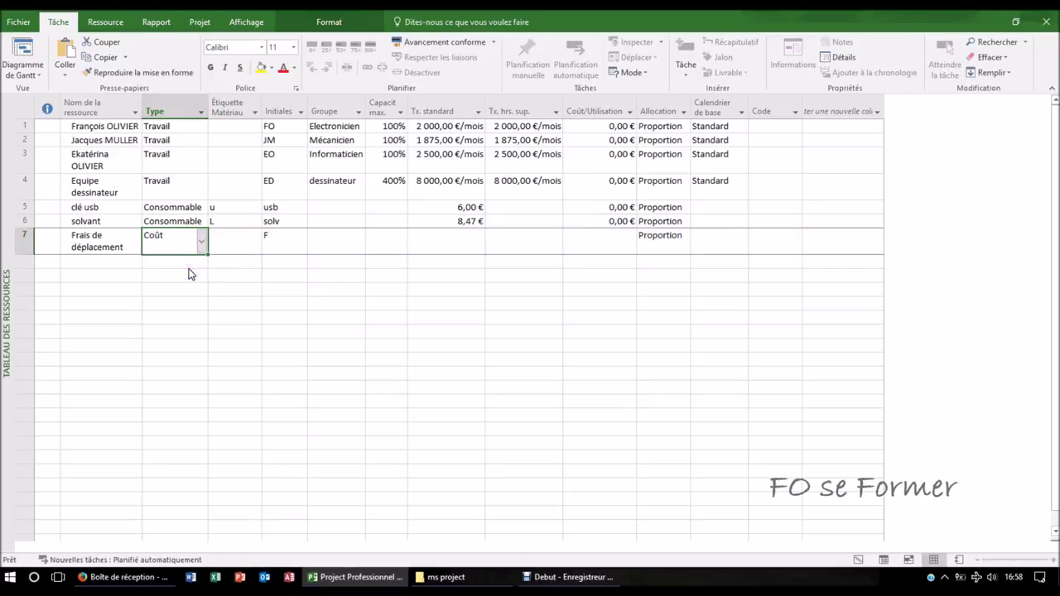
- Set the travel resource's initials to Frais, leaving the remaining row 7 fields at defaults
click(233, 237)
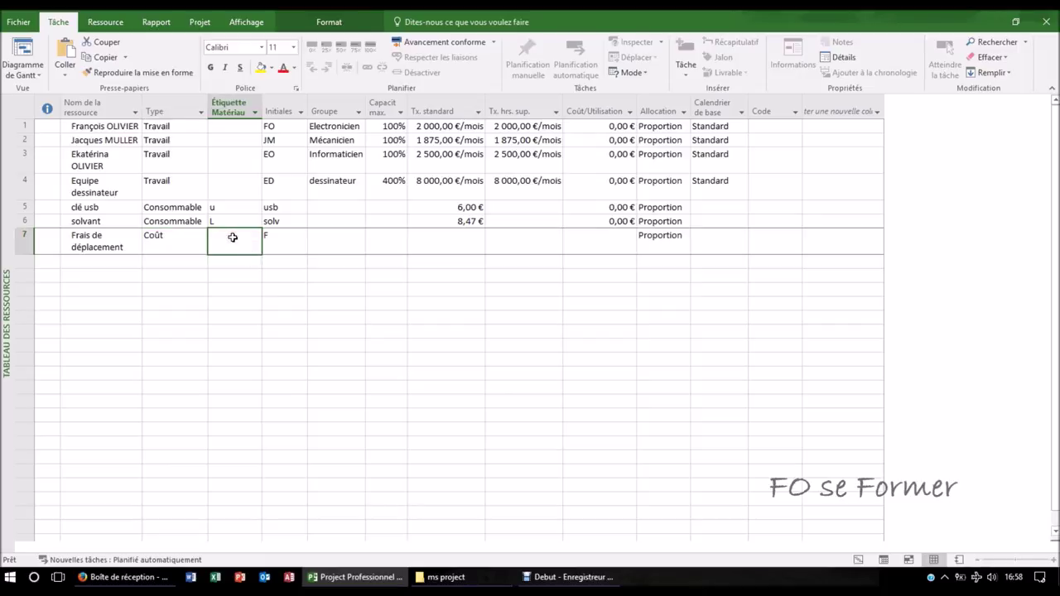
click(274, 239)
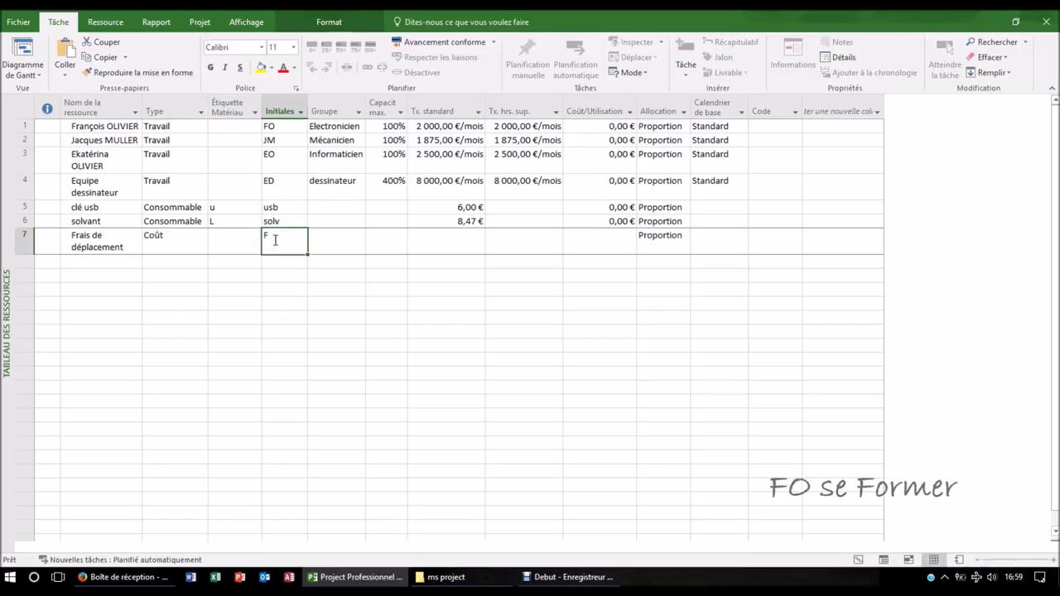
text(Frais)
key(Tab)
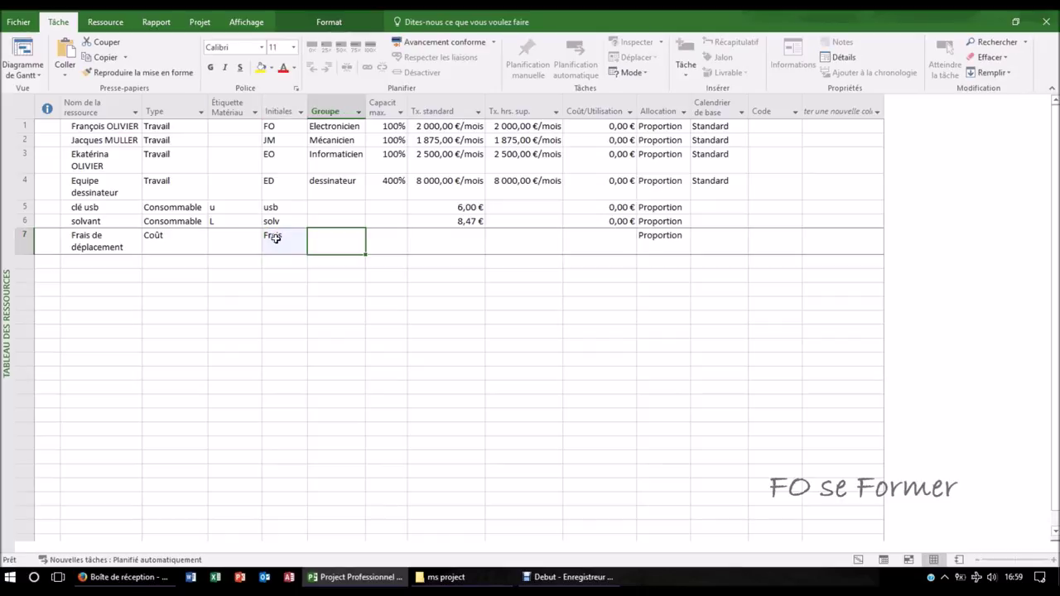
key(Tab)
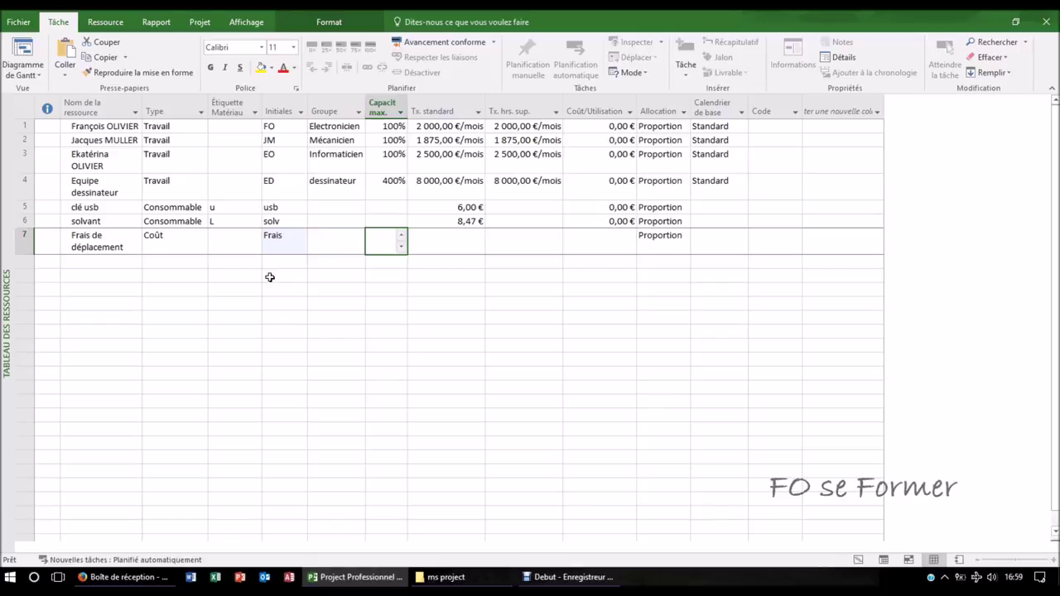
key(Tab)
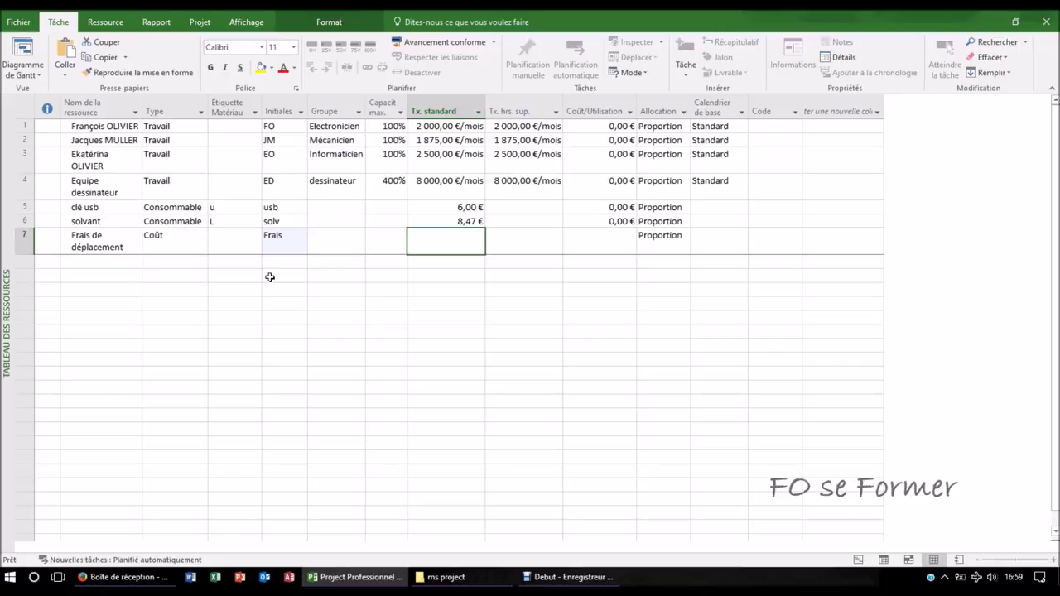
key(Tab)
key(Tab)
key(Tab)
key(Tab)
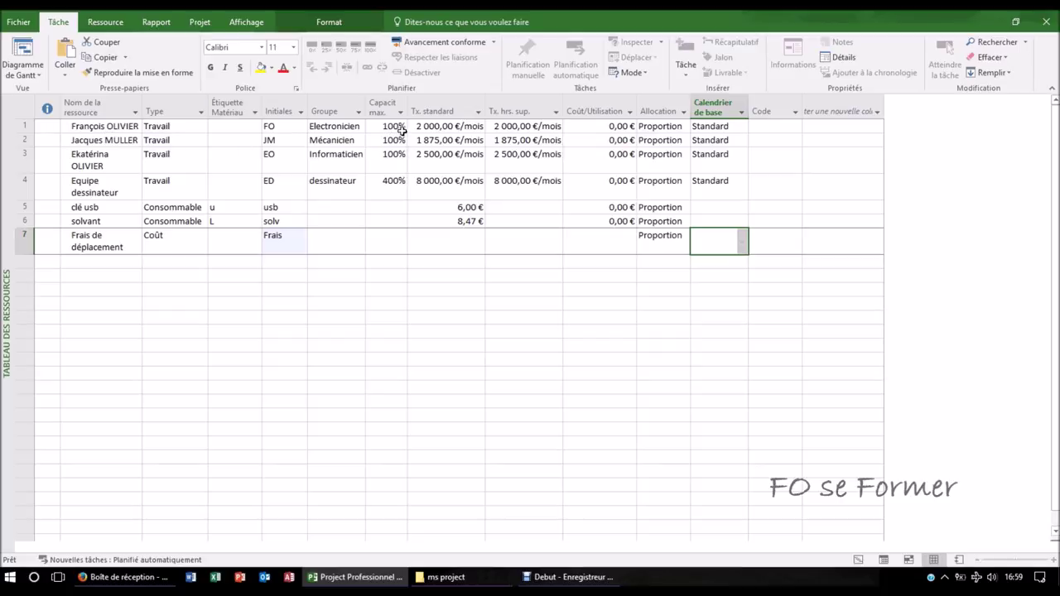
click(400, 130)
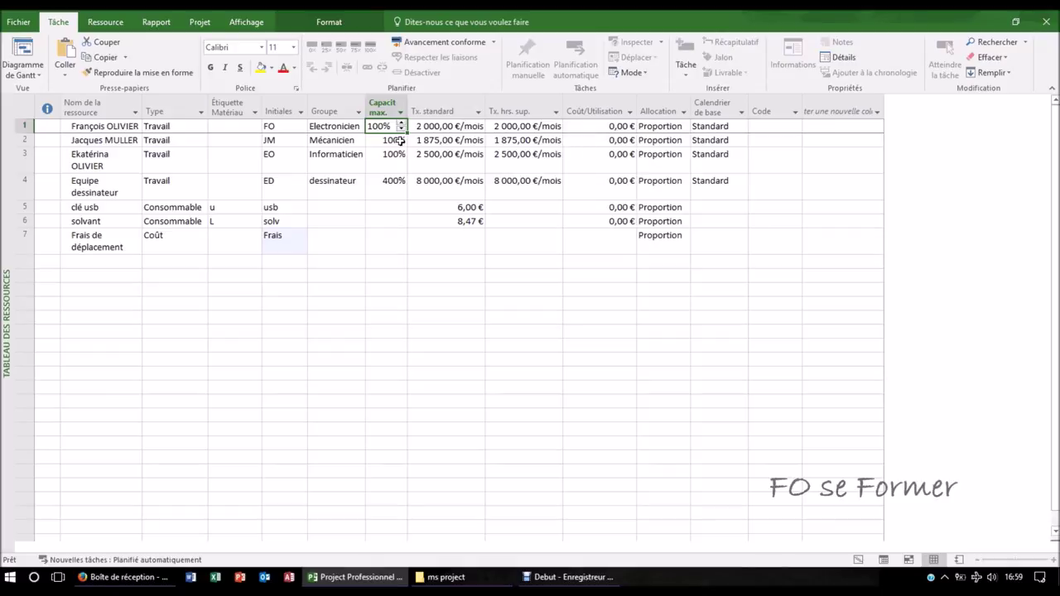